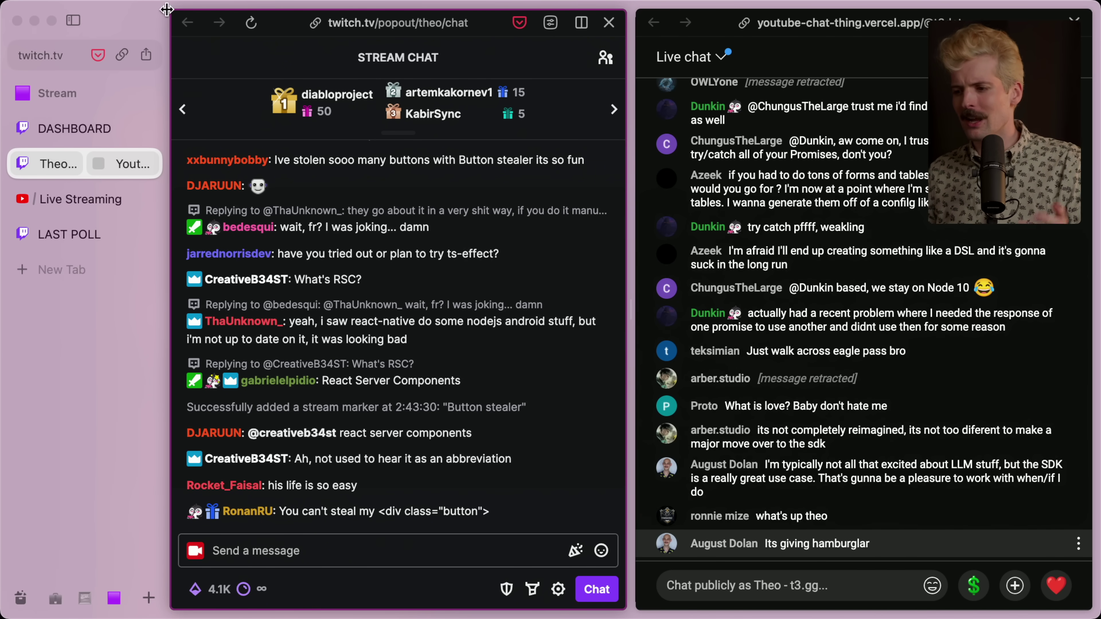
# Switch to Twitch's Stream Manager dashboard tab and show the installed browser extensions.
pyautogui.click(87, 66)
pyautogui.press('Escape')
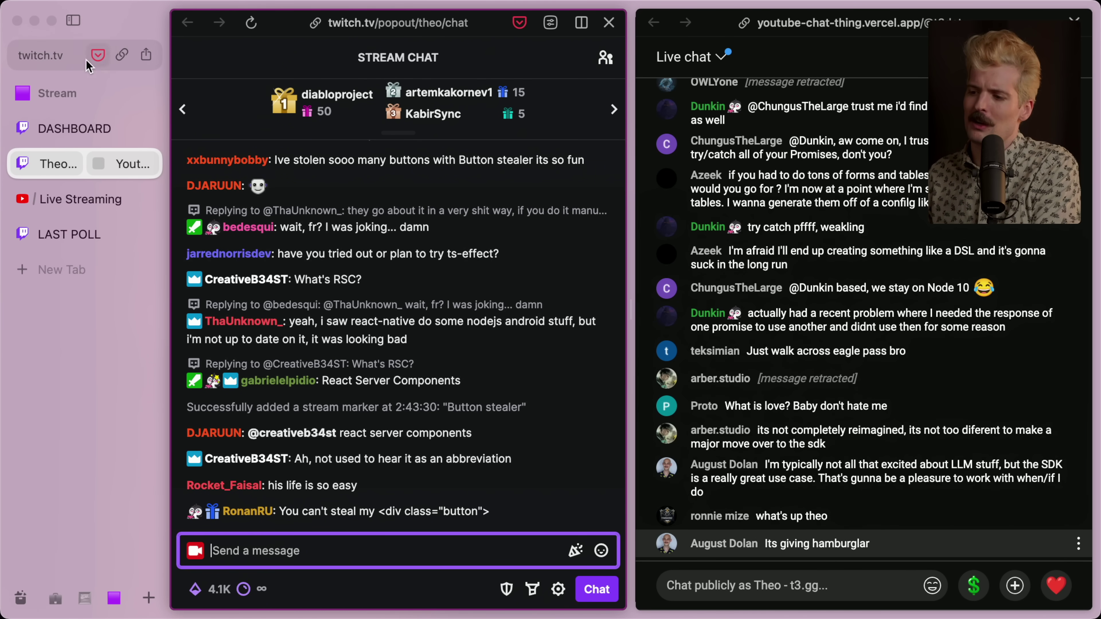
pyautogui.click(124, 56)
pyautogui.hotkey('ctrl', 'Tab')
pyautogui.click(146, 55)
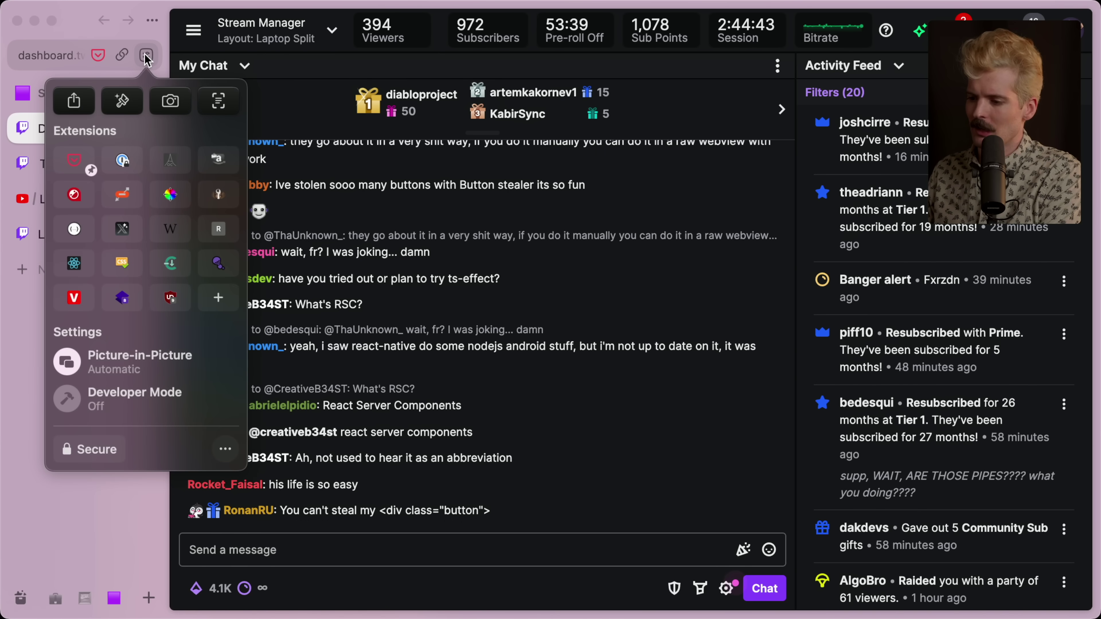
# Launch Button Stealer, check its 245 buttons stolen count, and open YOUR STASH gallery.
pyautogui.click(123, 196)
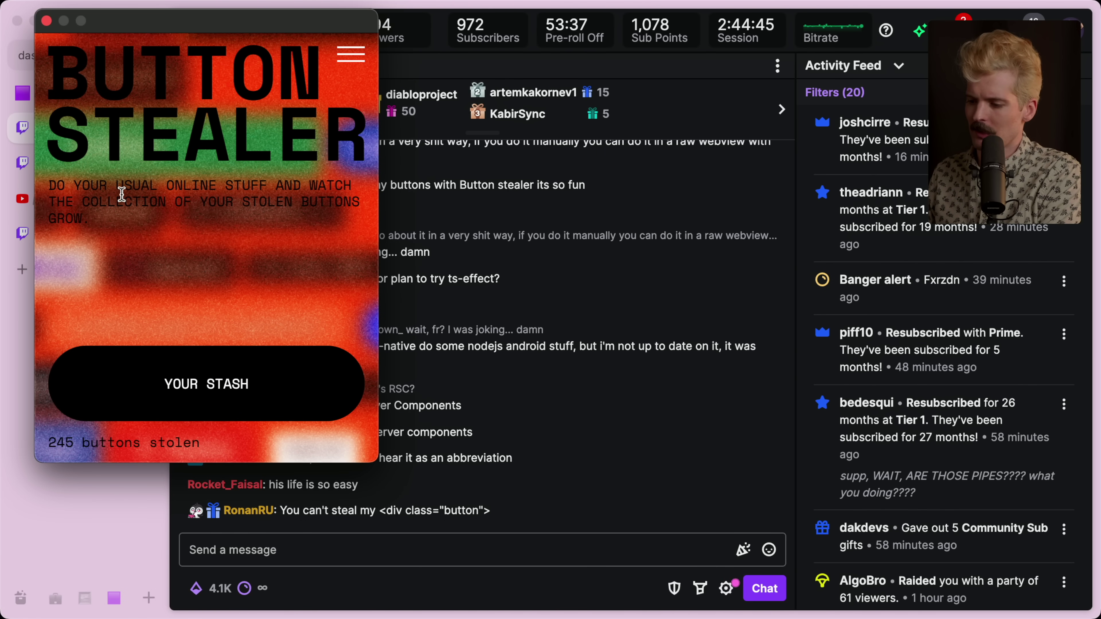
pyautogui.moveTo(54, 433); pyautogui.dragTo(201, 444)
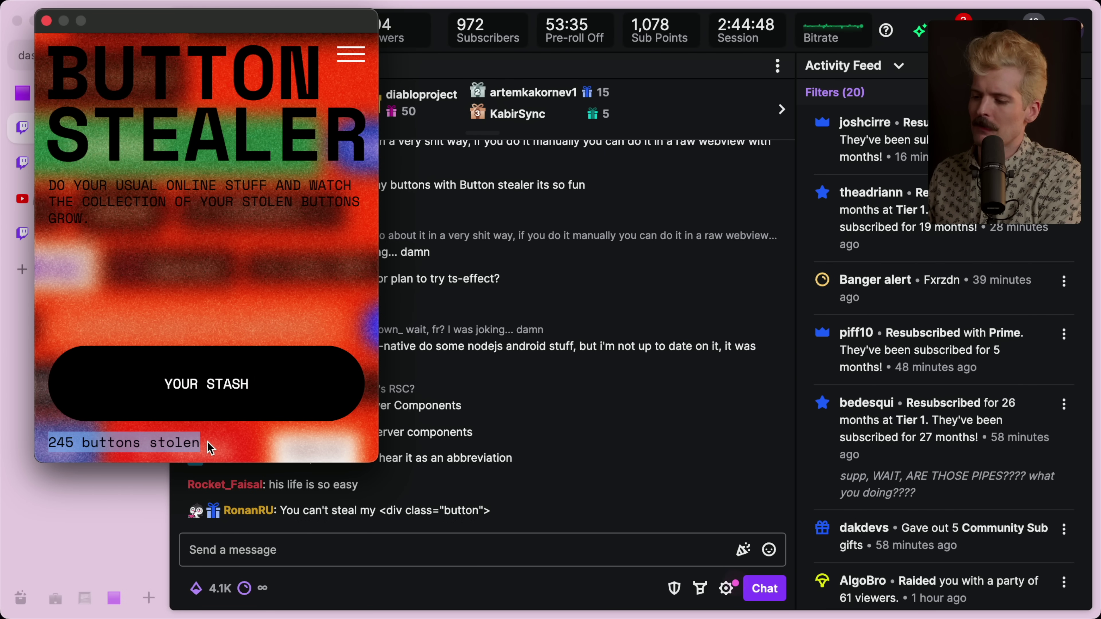
pyautogui.click(203, 446)
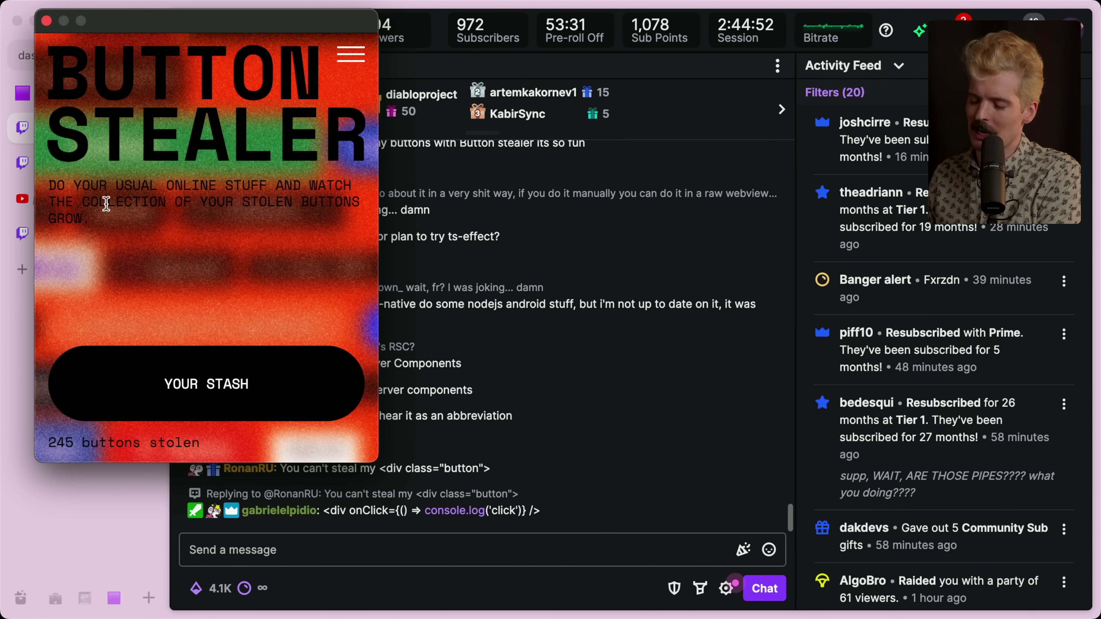
pyautogui.click(172, 373)
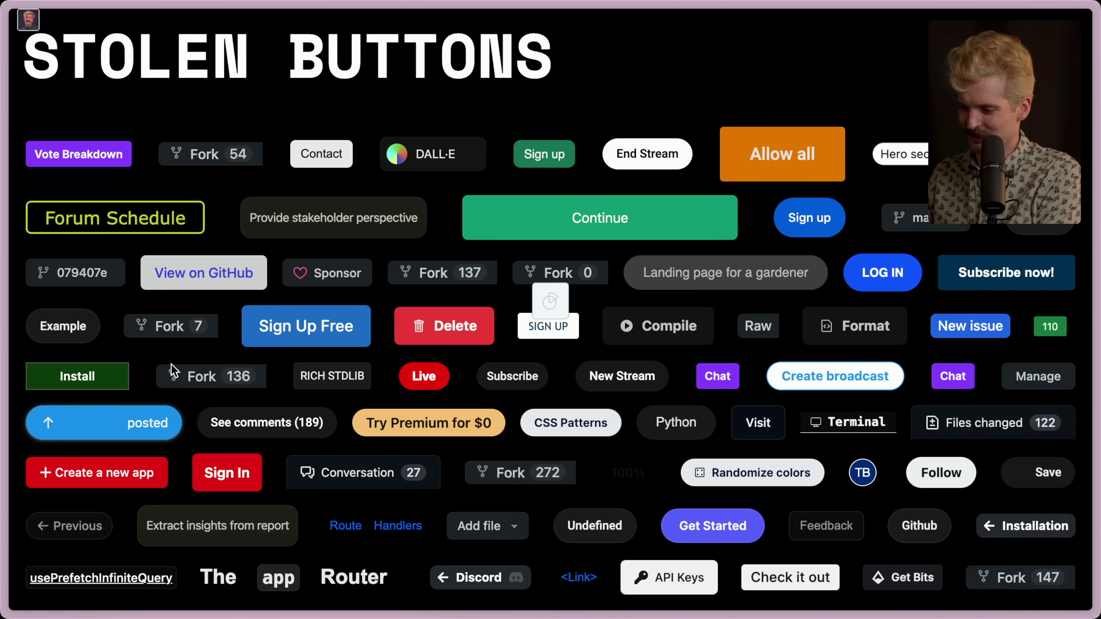
# Scroll down the gallery and open the context menu on the Open Fractal Glass Generator button.
pyautogui.scroll(-5, 171, 364)
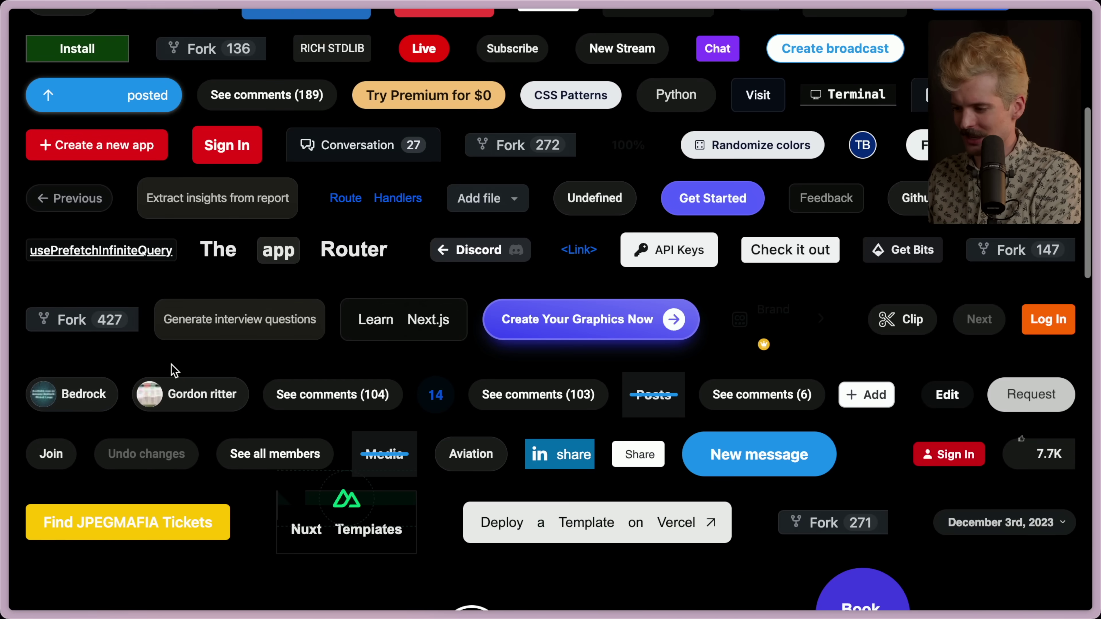
pyautogui.scroll(-4, 172, 365)
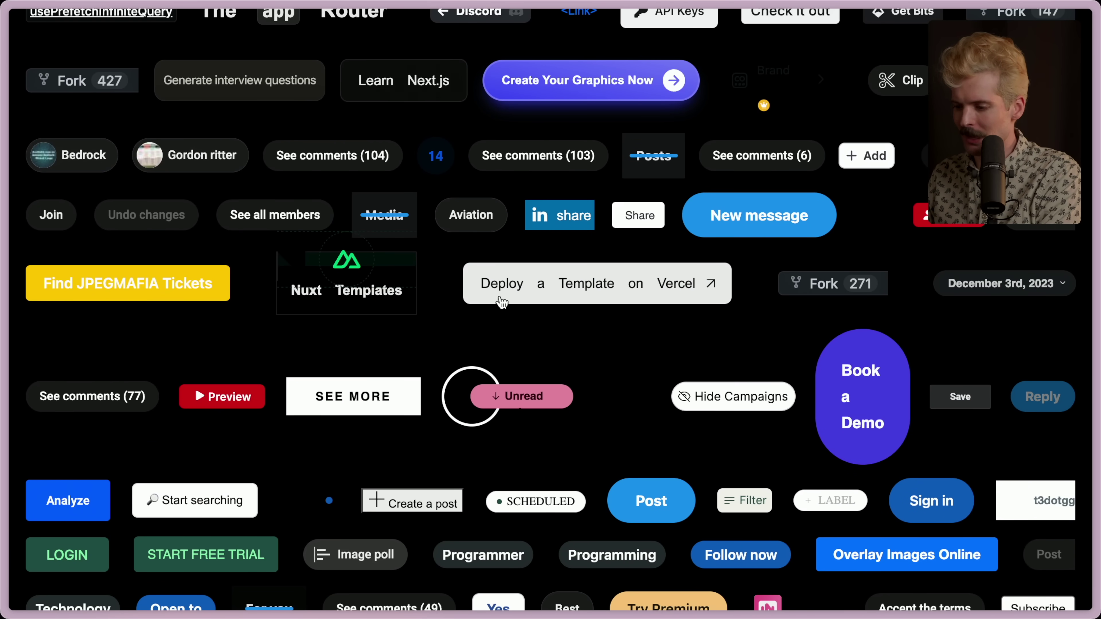
pyautogui.scroll(-10, 555, 338)
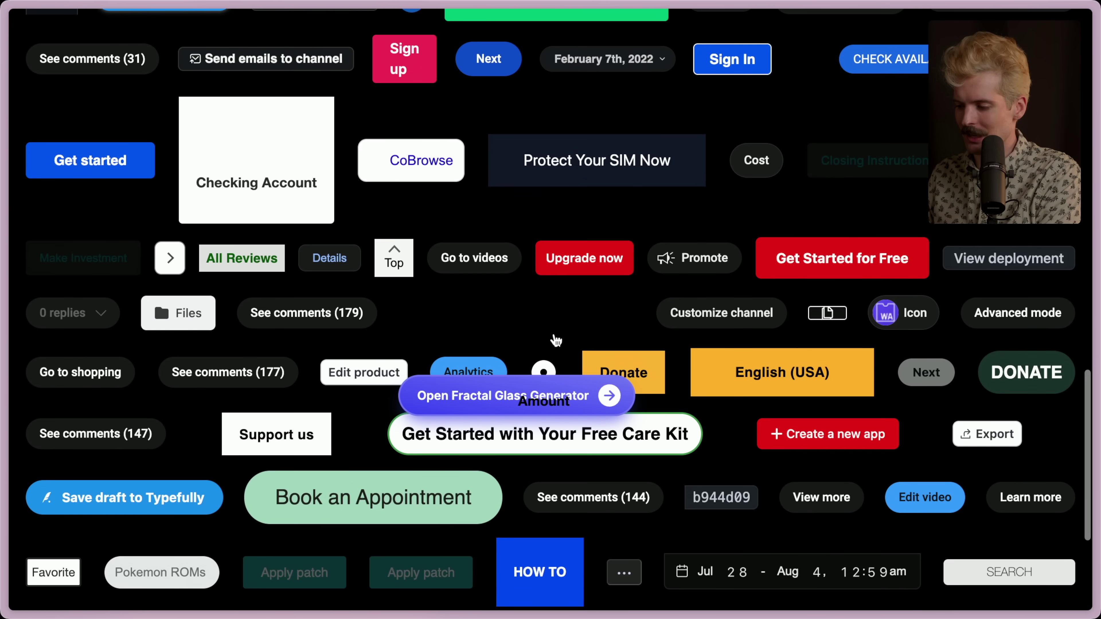
pyautogui.scroll(-1, 556, 340)
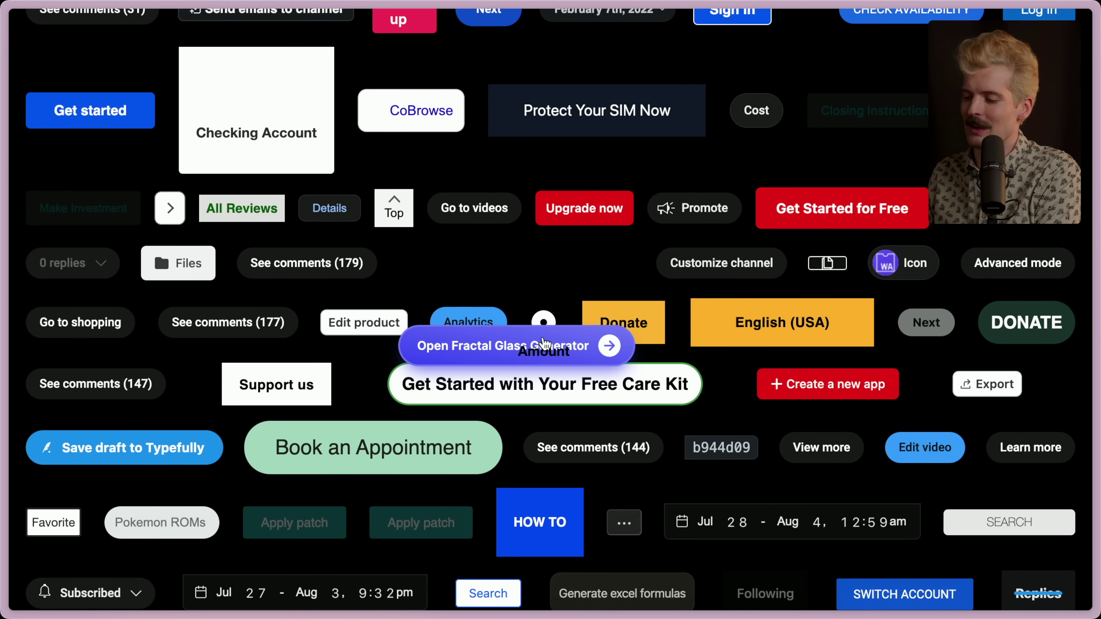
pyautogui.rightClick(465, 350)
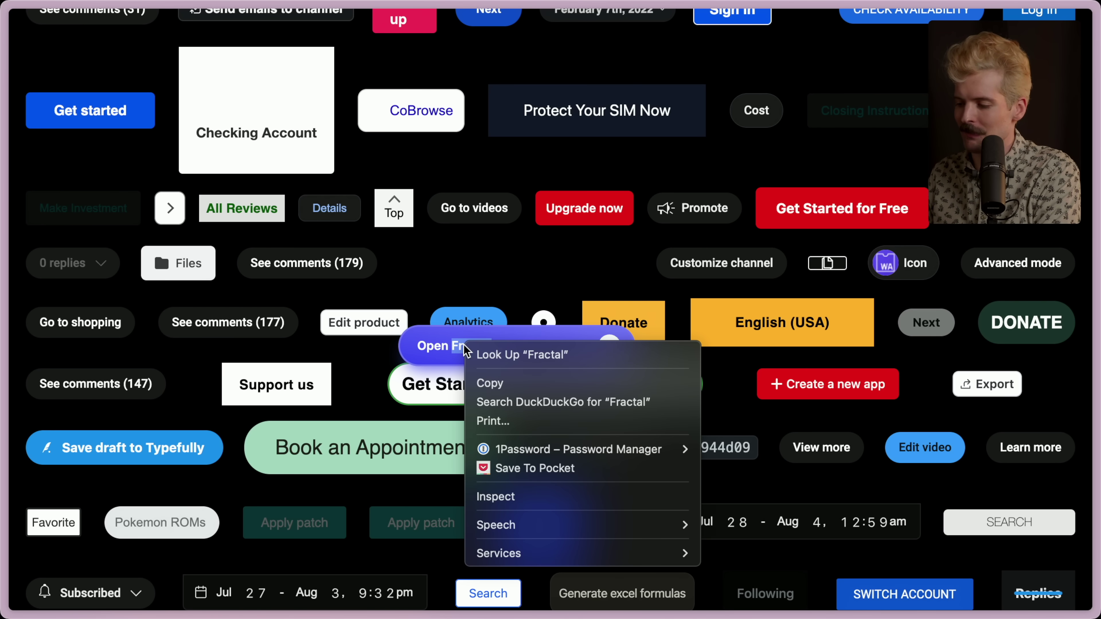
# Inspect the Fractal Glass button, hide the Console drawer, and select its <a> link node.
pyautogui.click(503, 494)
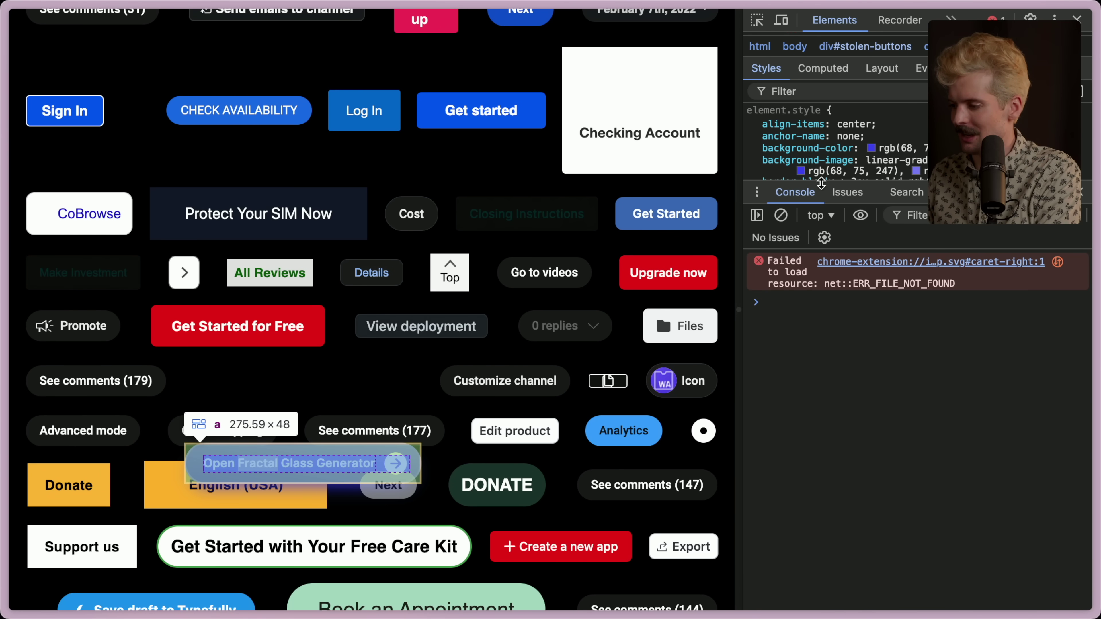
pyautogui.press('Escape')
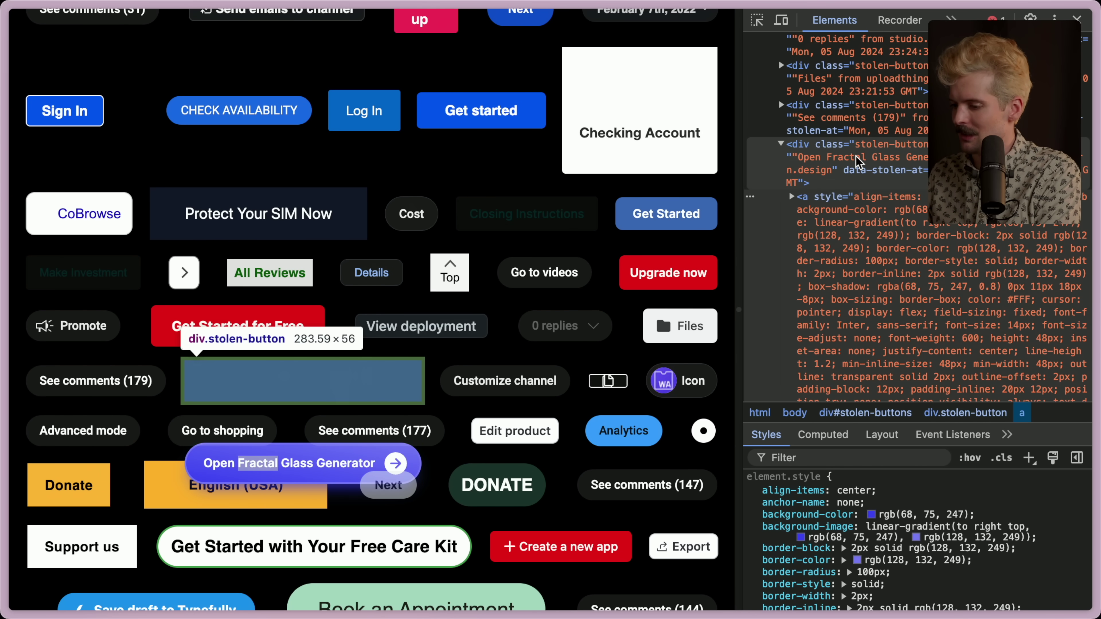
pyautogui.click(847, 208)
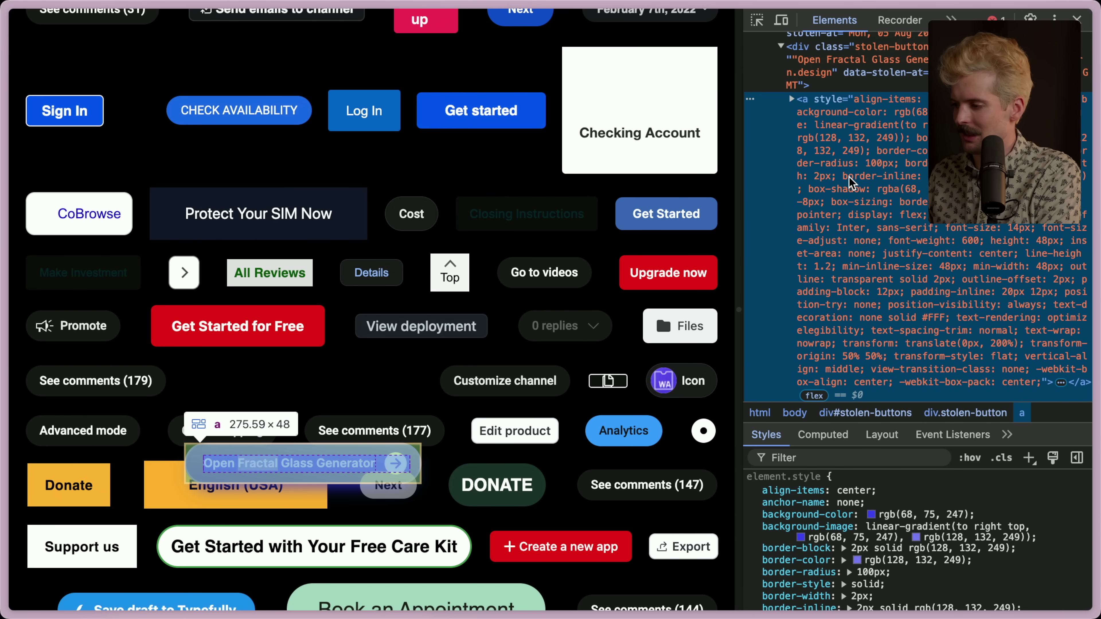
pyautogui.click(852, 80)
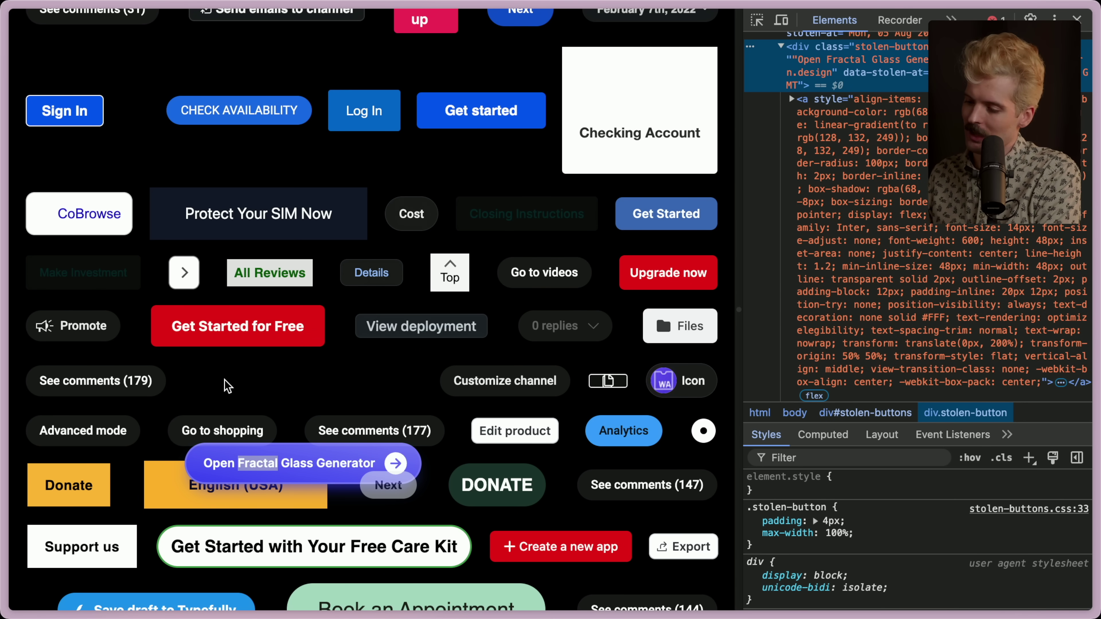
pyautogui.click(823, 99)
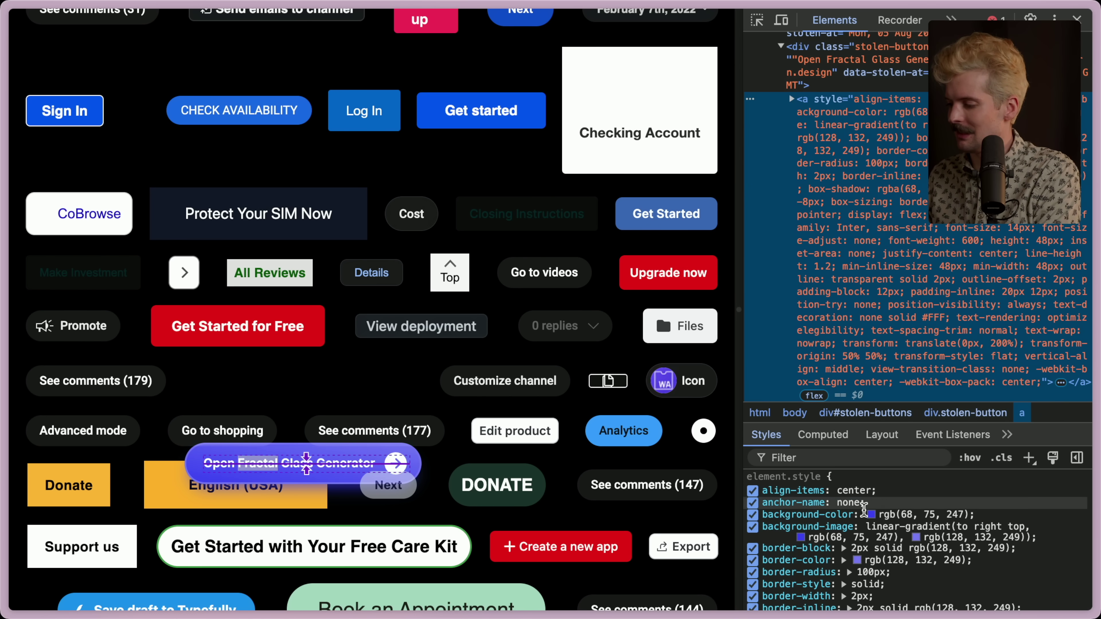
# Show the link's computed box model, with its 239.586×20 content area.
pyautogui.scroll(-2, 864, 518)
pyautogui.scroll(-3, 864, 518)
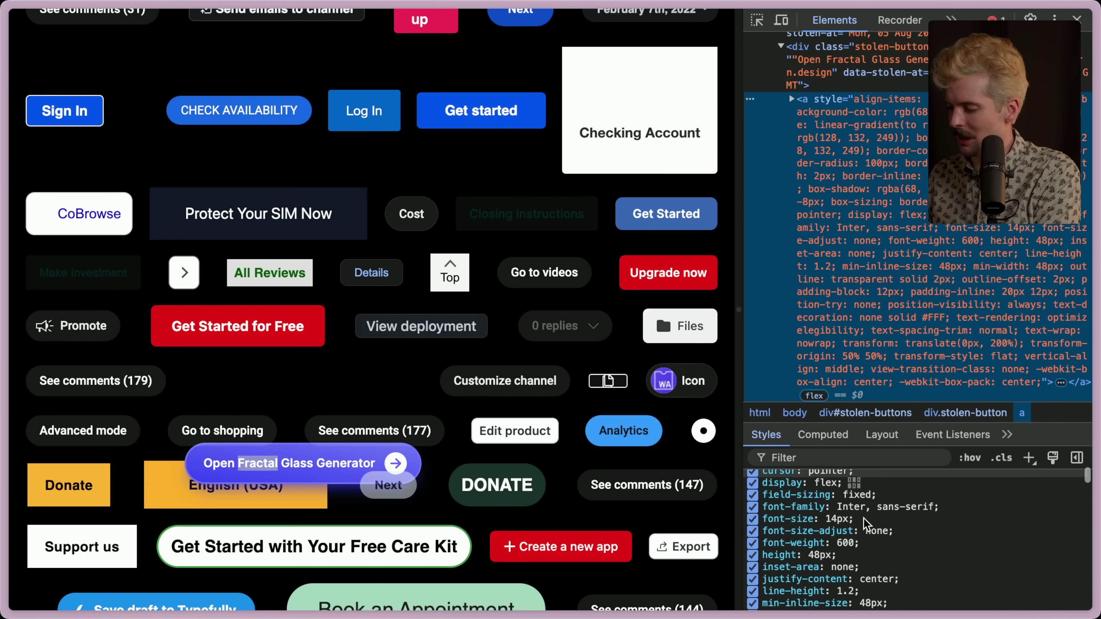
pyautogui.scroll(-3, 863, 525)
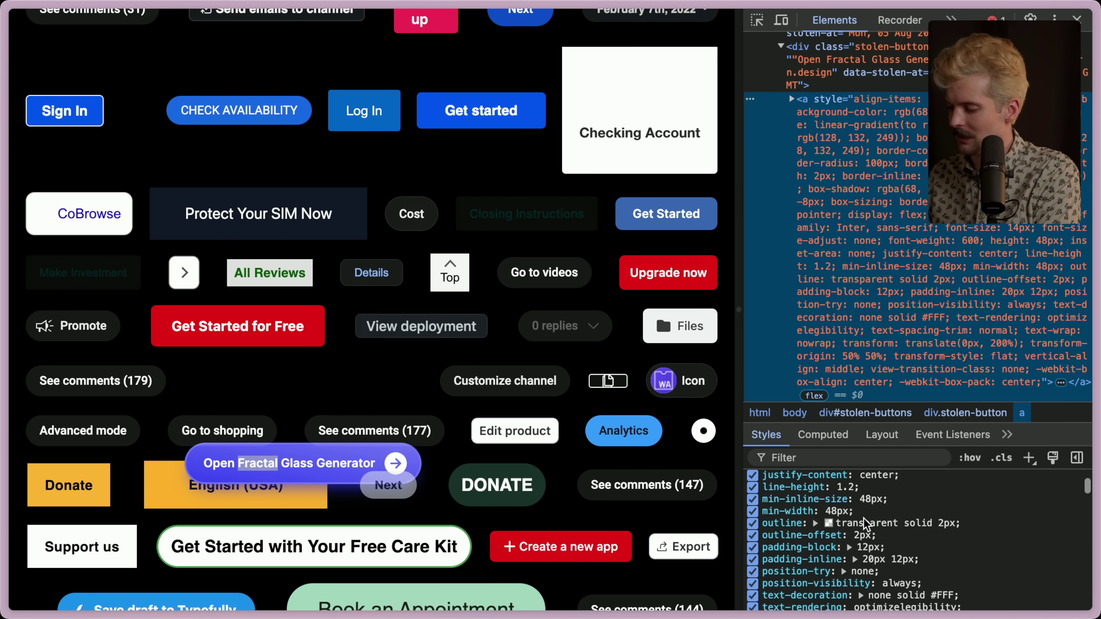
pyautogui.scroll(-5, 864, 525)
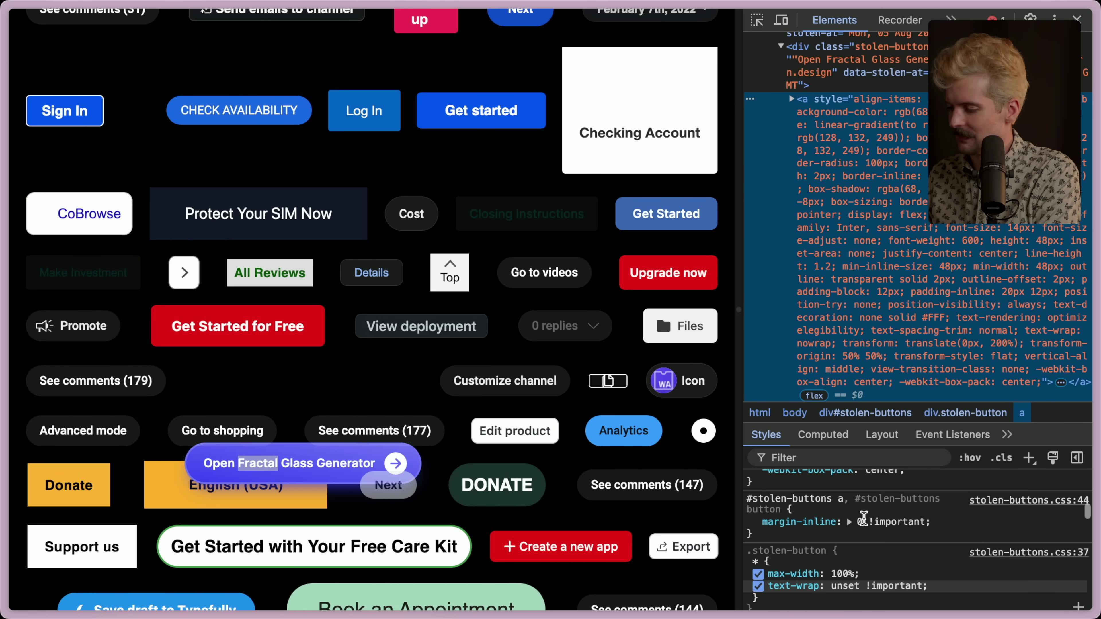
pyautogui.scroll(-2, 851, 524)
pyautogui.click(844, 435)
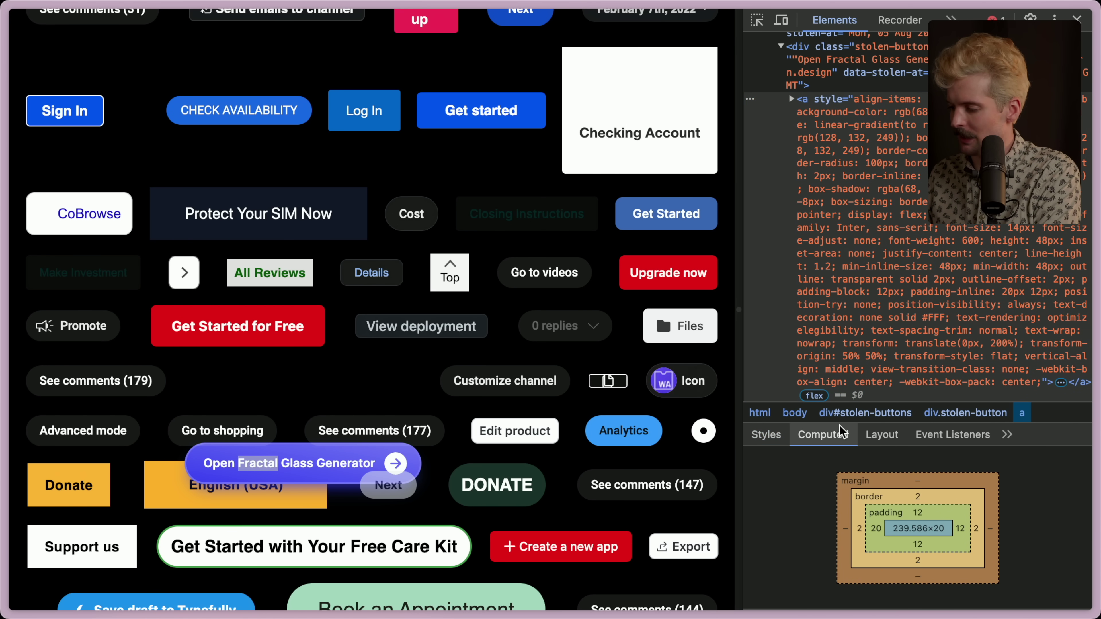
# Enlarge the Computed pane and review the link's computed properties.
pyautogui.moveTo(840, 423); pyautogui.dragTo(852, 69)
pyautogui.scroll(3, 856, 48)
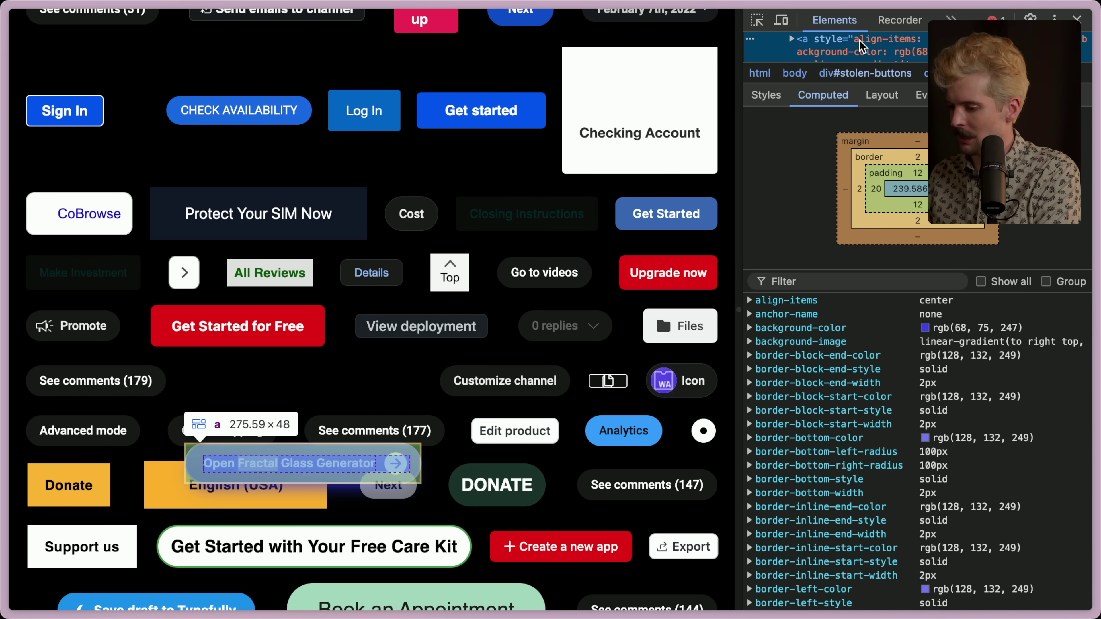
pyautogui.scroll(-15, 819, 295)
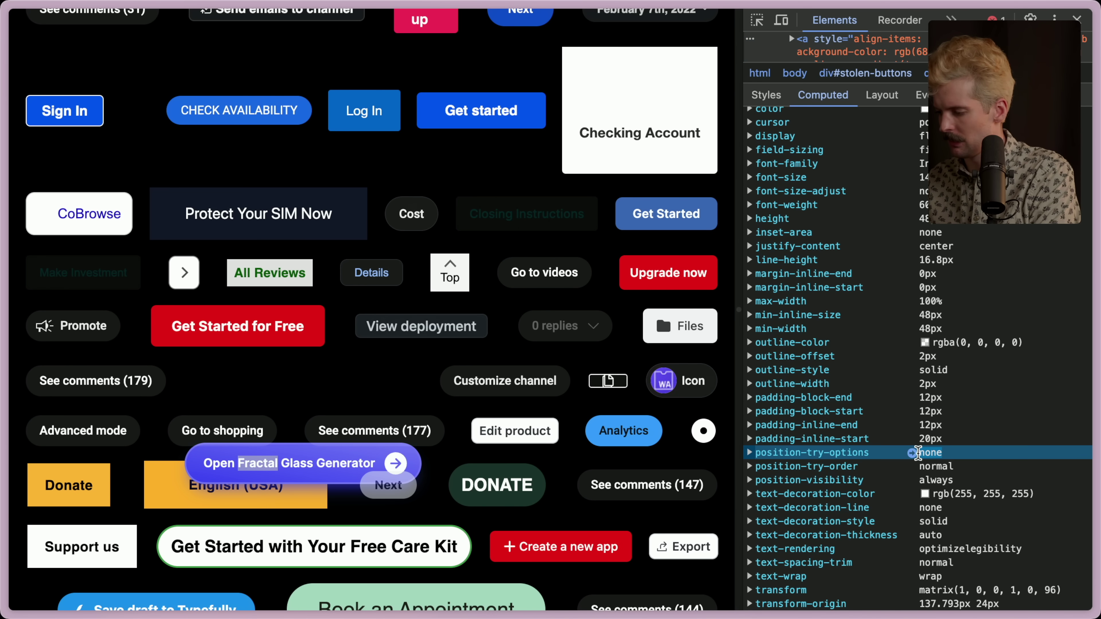
# In Styles, toggle the link's transform declaration off, on, and off again to compare.
pyautogui.click(911, 452)
pyautogui.scroll(-2, 753, 417)
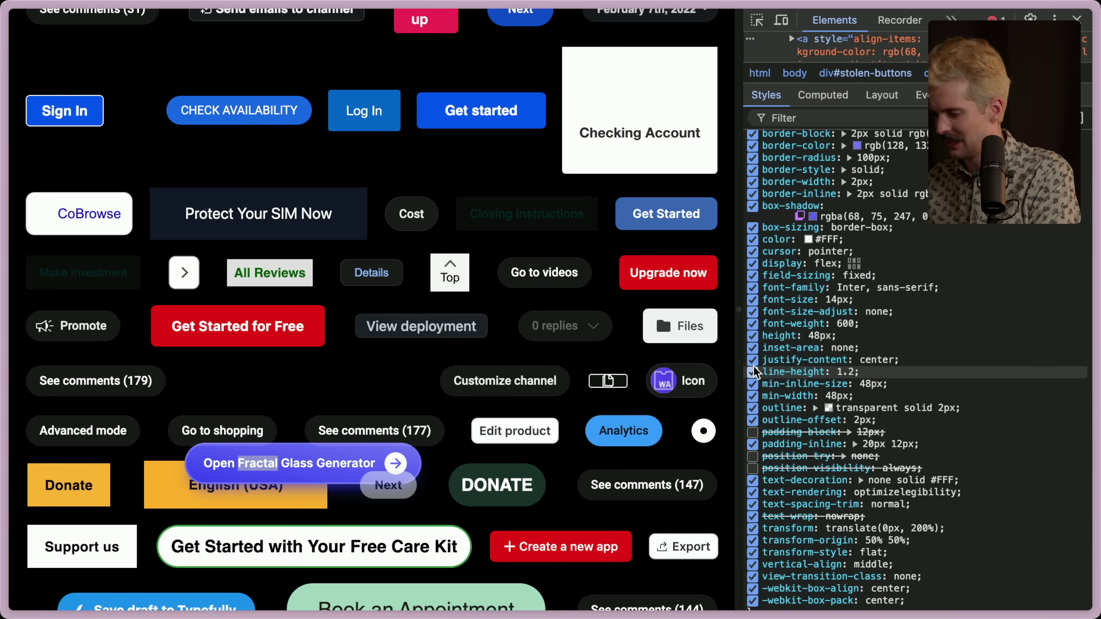
pyautogui.scroll(-10, 758, 330)
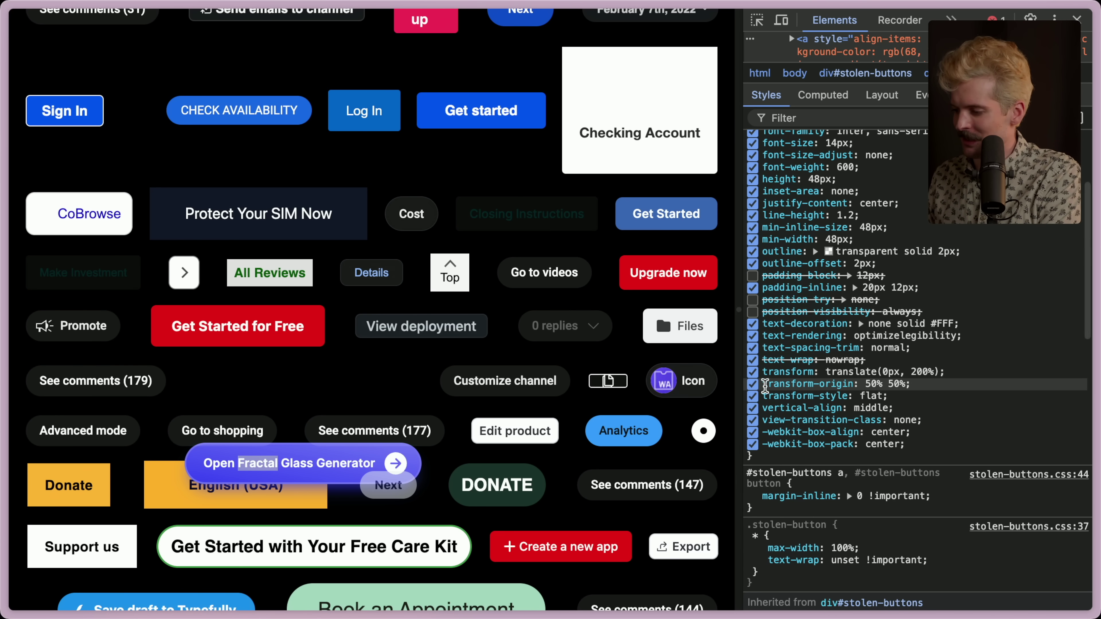
pyautogui.click(753, 372)
pyautogui.click(752, 372)
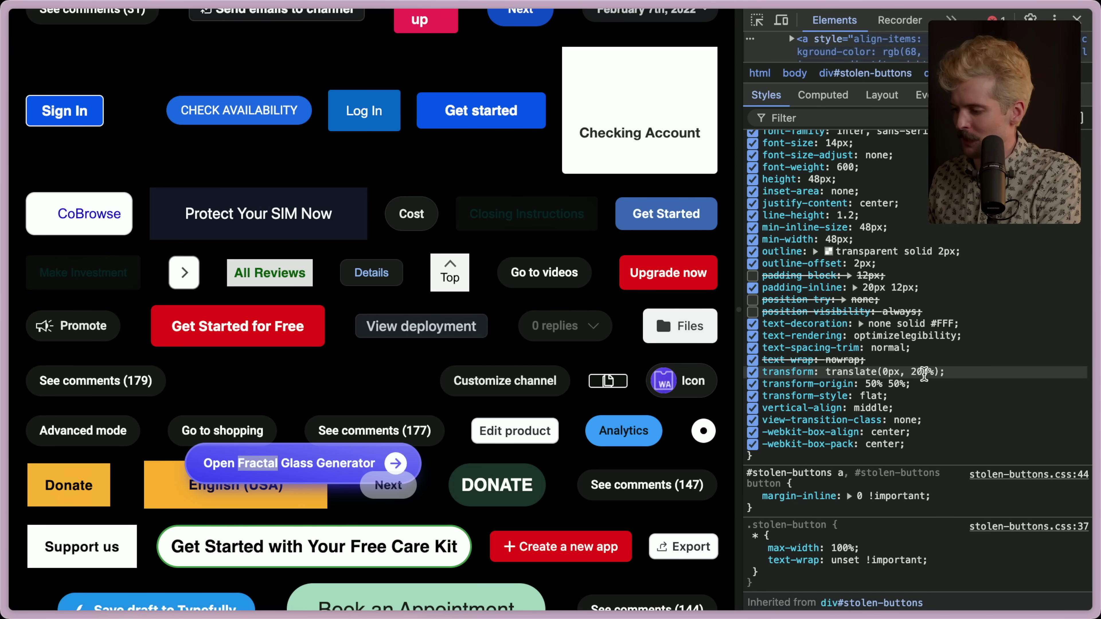
pyautogui.click(753, 373)
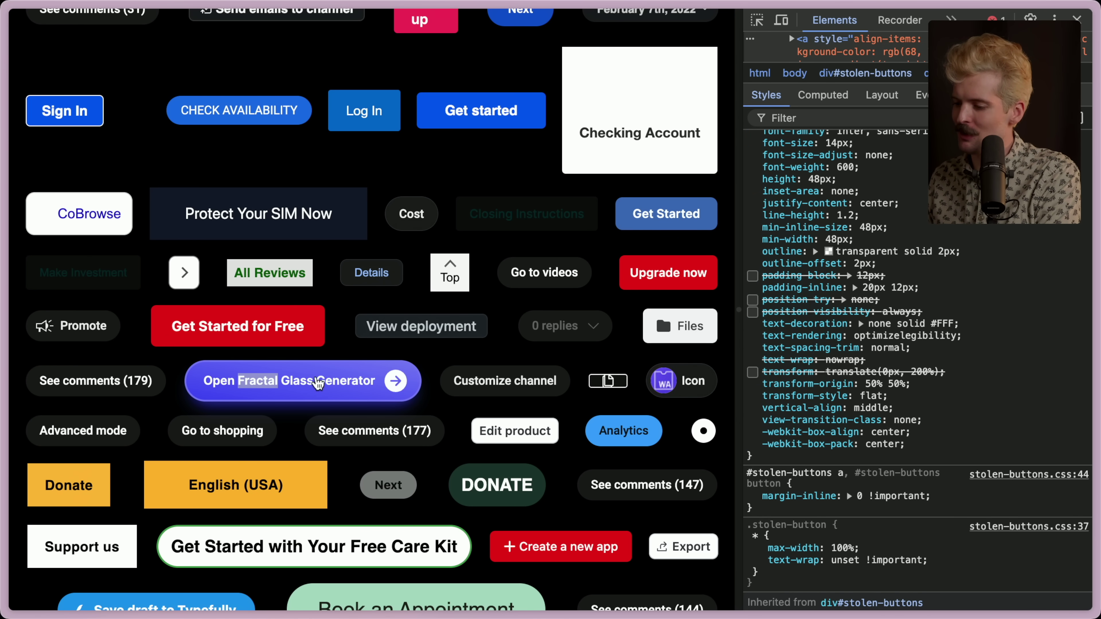
# Browse the Stolen Buttons gallery up and down, then close DevTools.
pyautogui.scroll(-10, 338, 354)
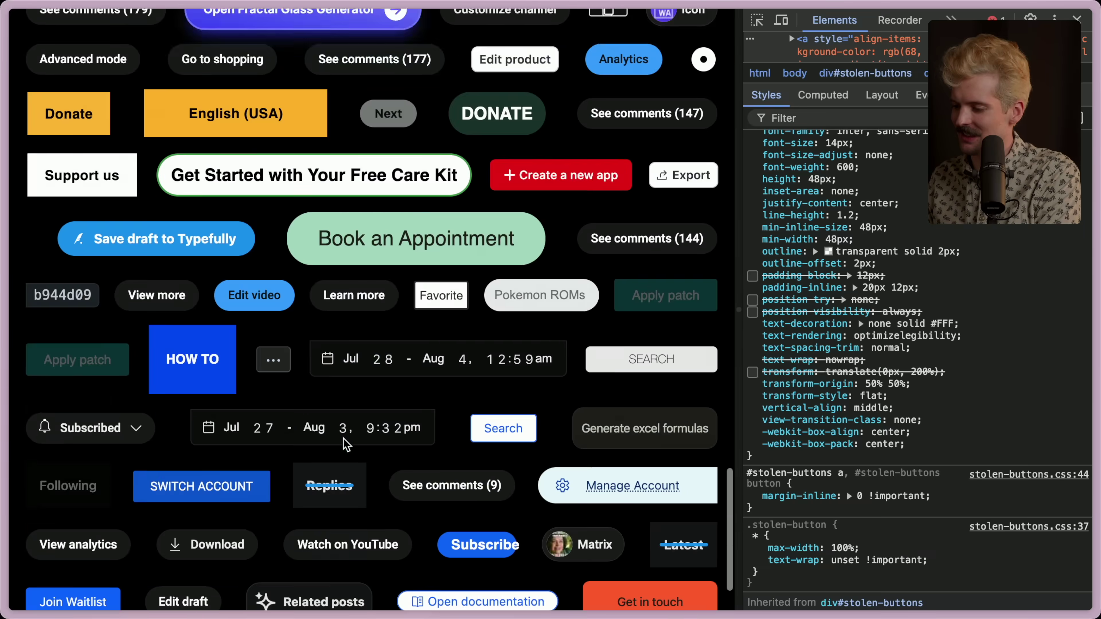
pyautogui.scroll(20, 345, 444)
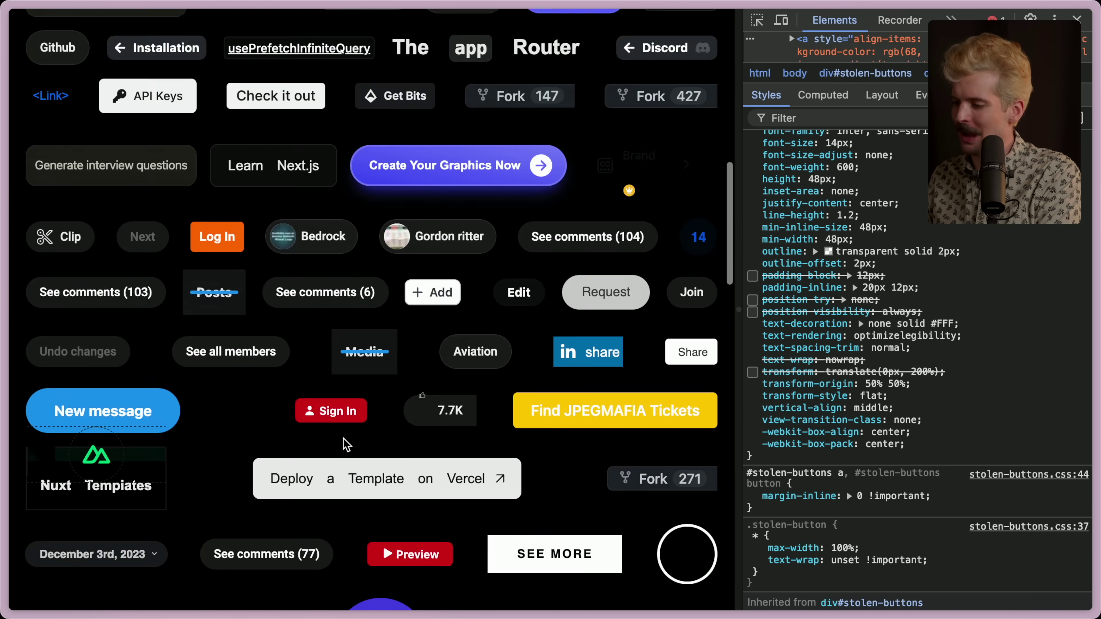
pyautogui.scroll(5, 345, 445)
pyautogui.scroll(-15, 345, 445)
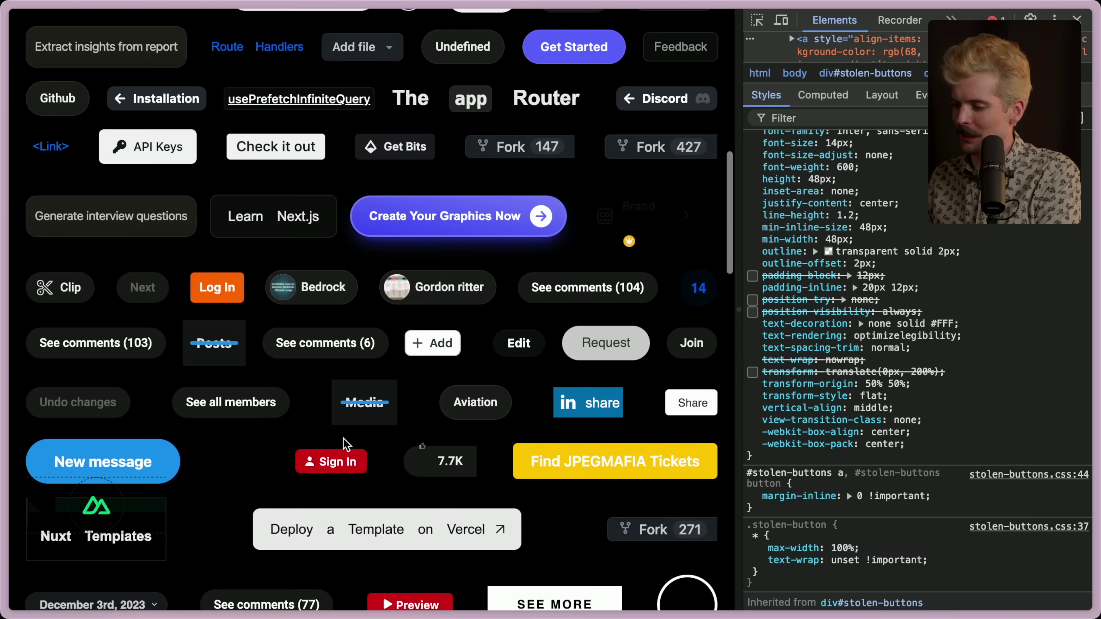
pyautogui.scroll(-5, 344, 442)
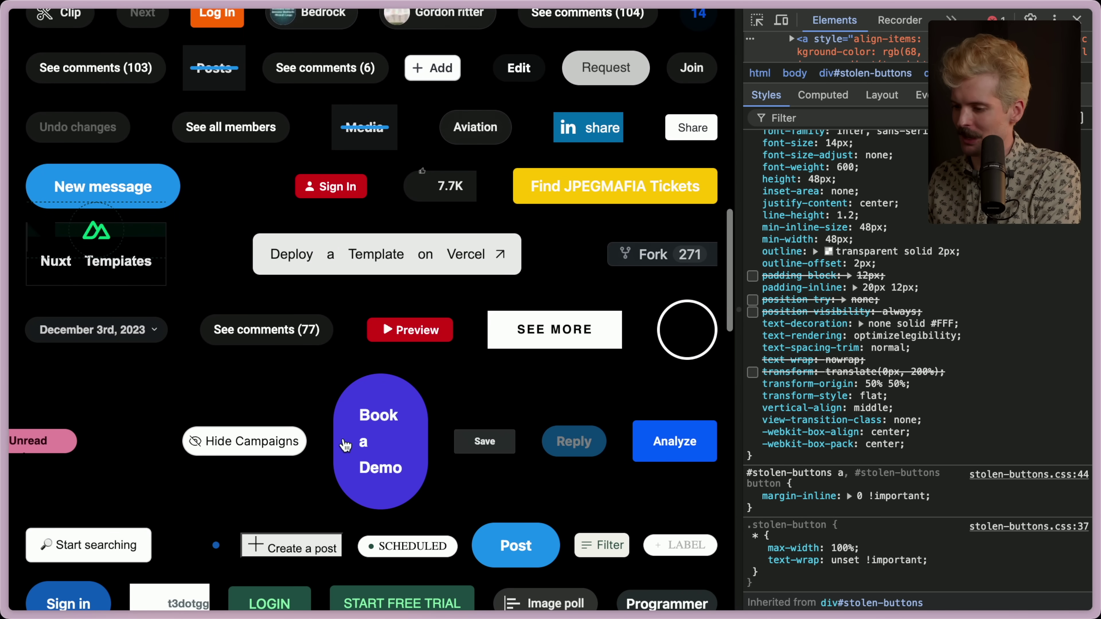
pyautogui.scroll(18, 256, 235)
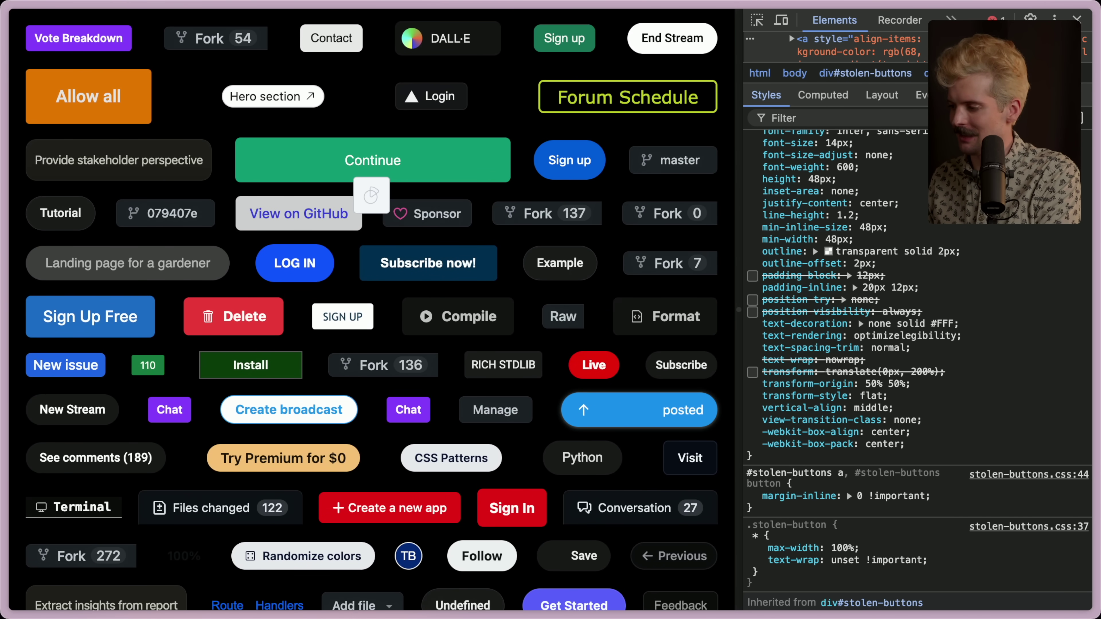
pyautogui.click(1077, 20)
# Follow the Open Fractal Glass Generator button to MagicPattern's homepage.
pyautogui.scroll(-20, 455, 310)
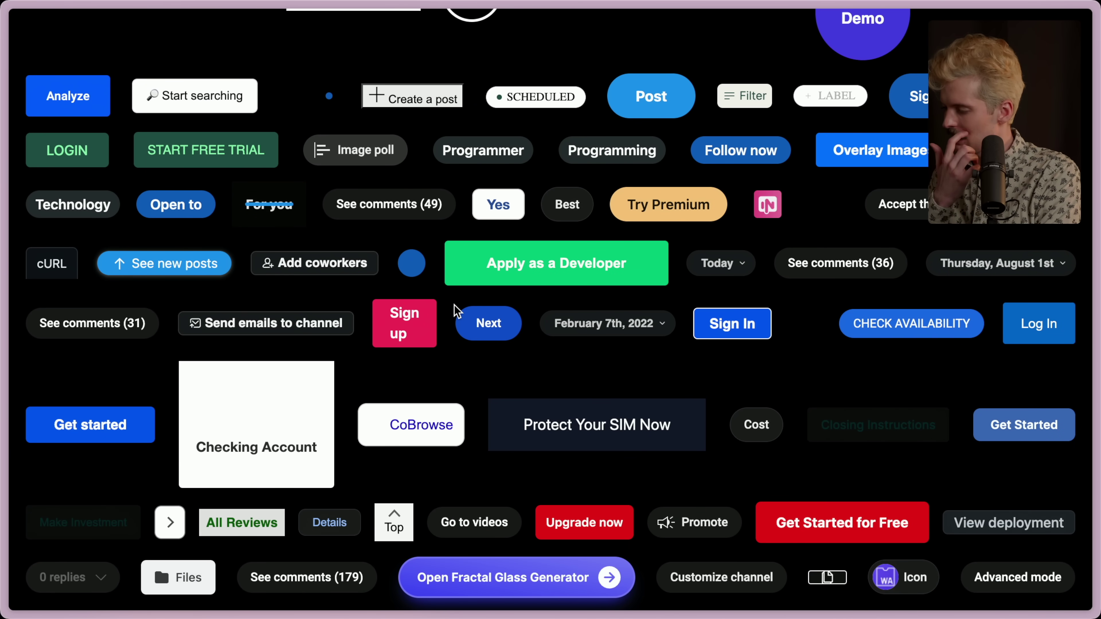
pyautogui.scroll(20, 454, 304)
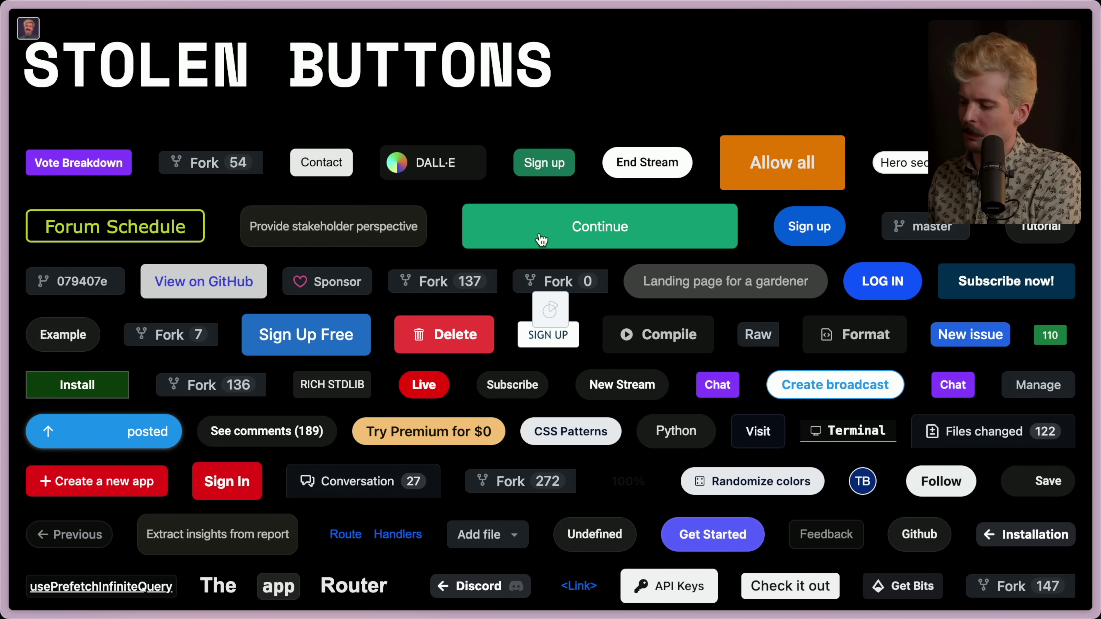
pyautogui.scroll(-20, 504, 230)
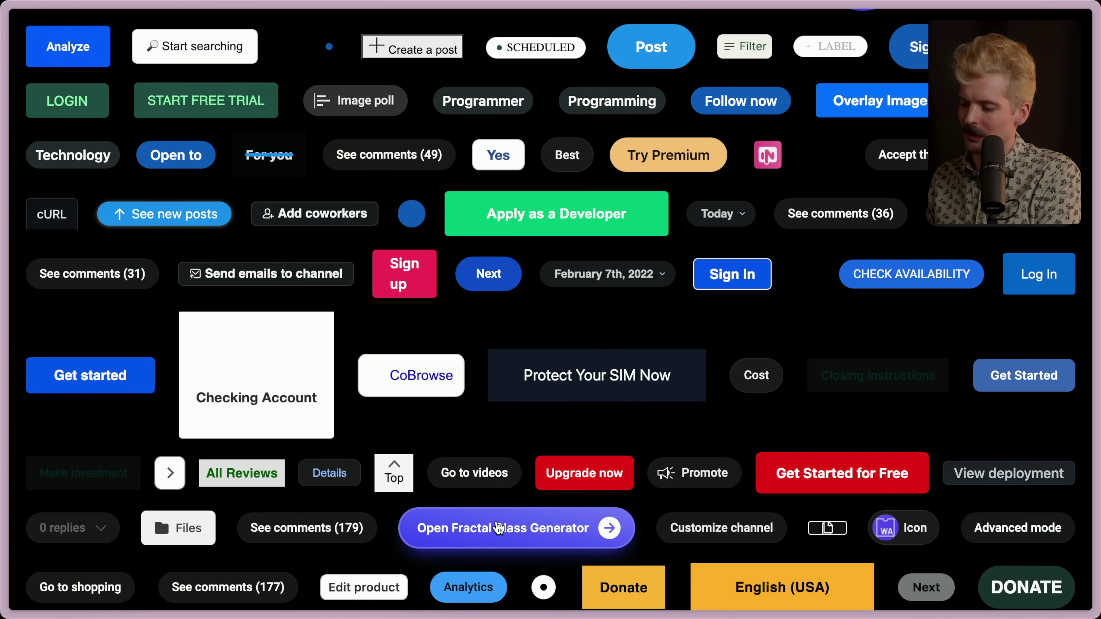
pyautogui.click(498, 526)
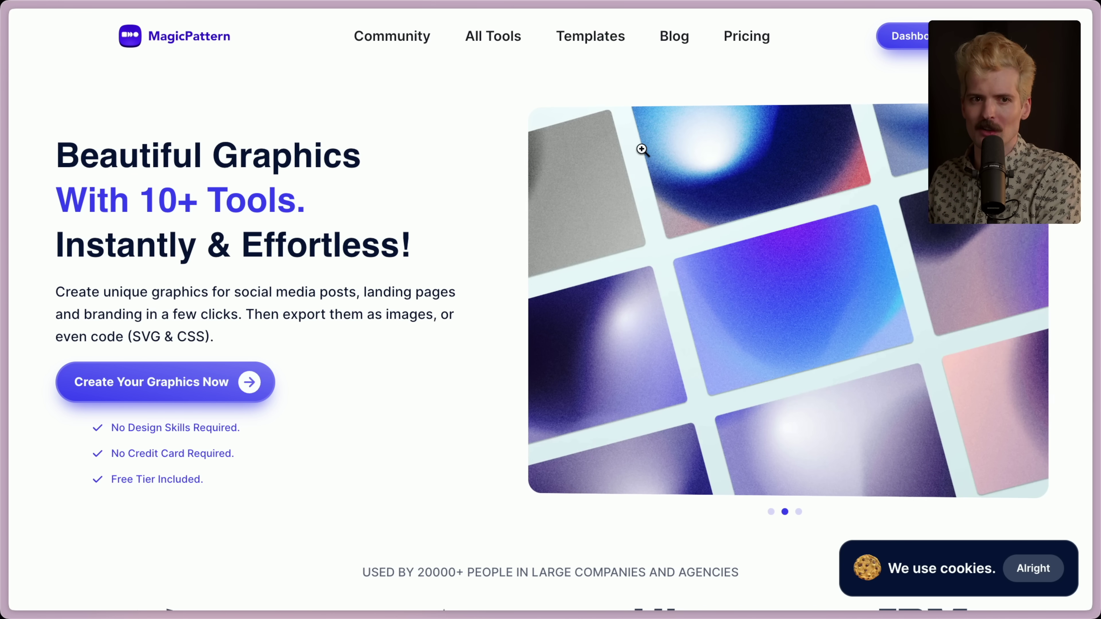
# Open MagicPattern's Mesh Gradients tool from the dashboard.
pyautogui.click(914, 36)
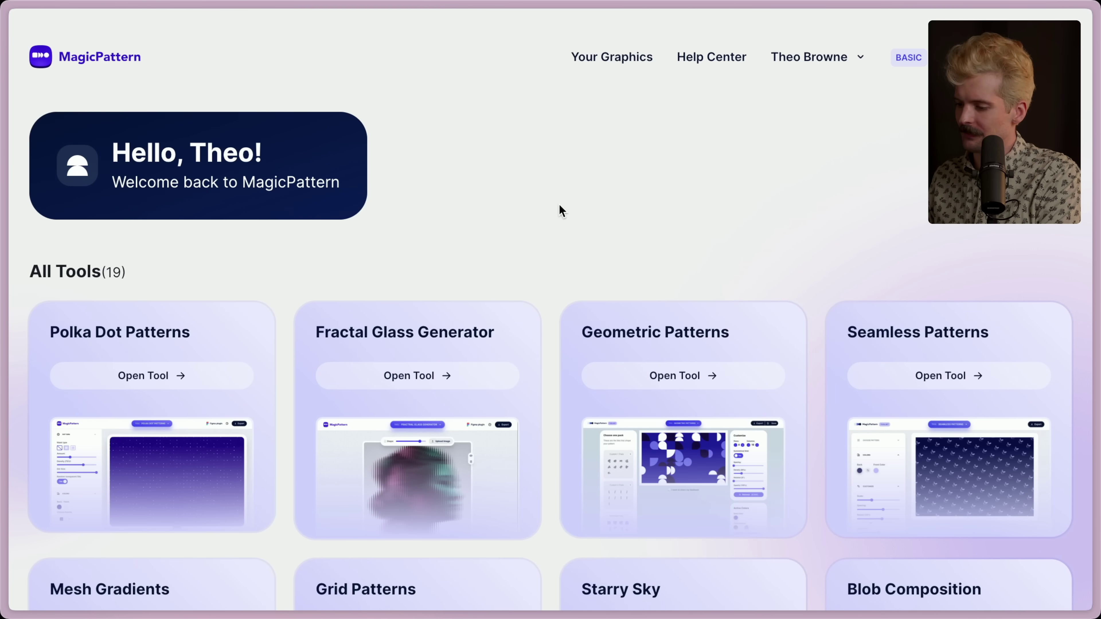
pyautogui.scroll(-5, 559, 204)
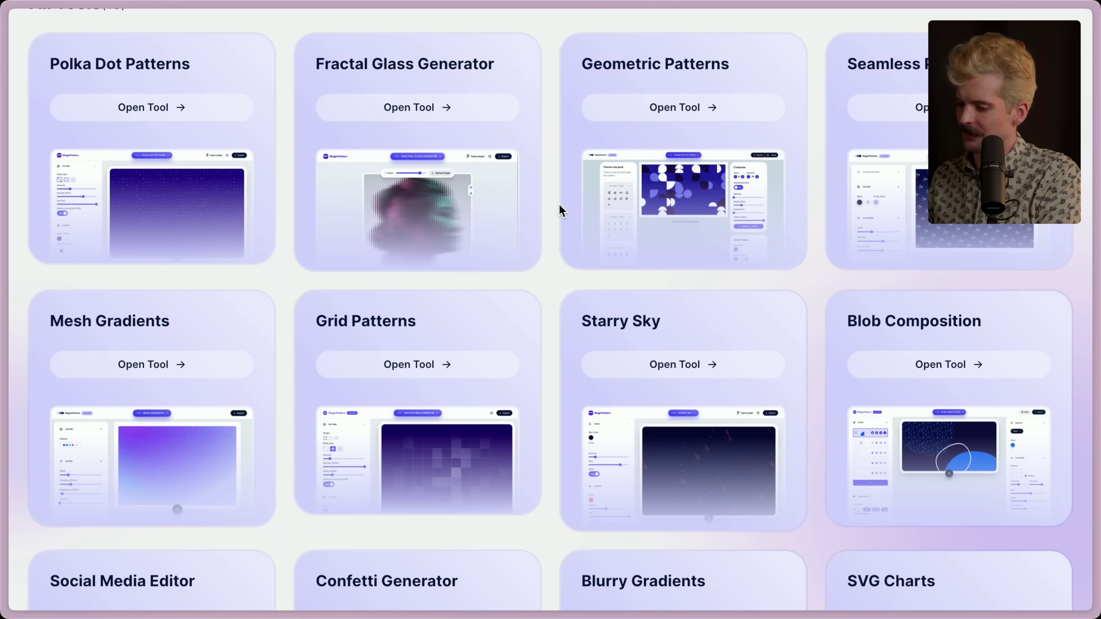
pyautogui.click(197, 323)
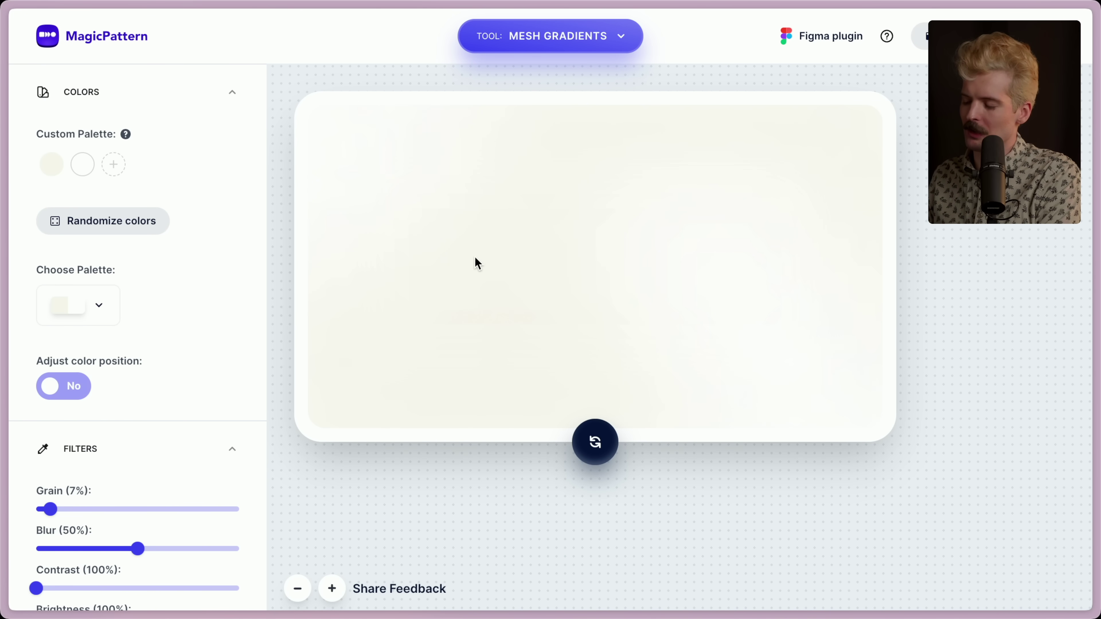
# Return to the Stolen Buttons tab with the sidebar hidden.
pyautogui.press('super+s')
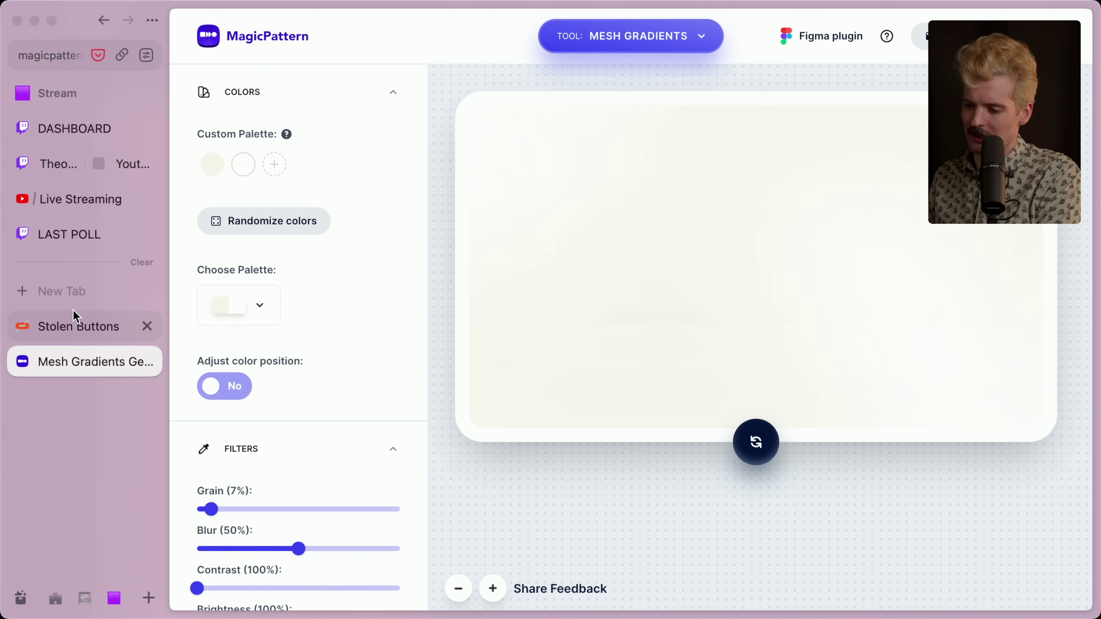
pyautogui.click(72, 323)
pyautogui.press('super+s')
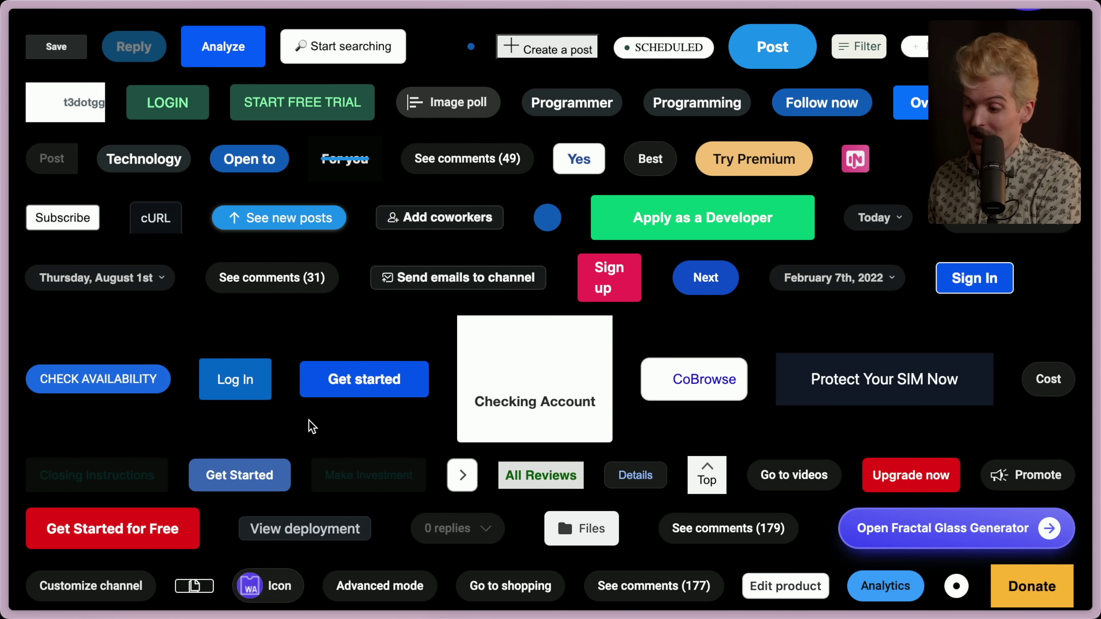
pyautogui.scroll(-3, 311, 426)
pyautogui.scroll(-10, 311, 427)
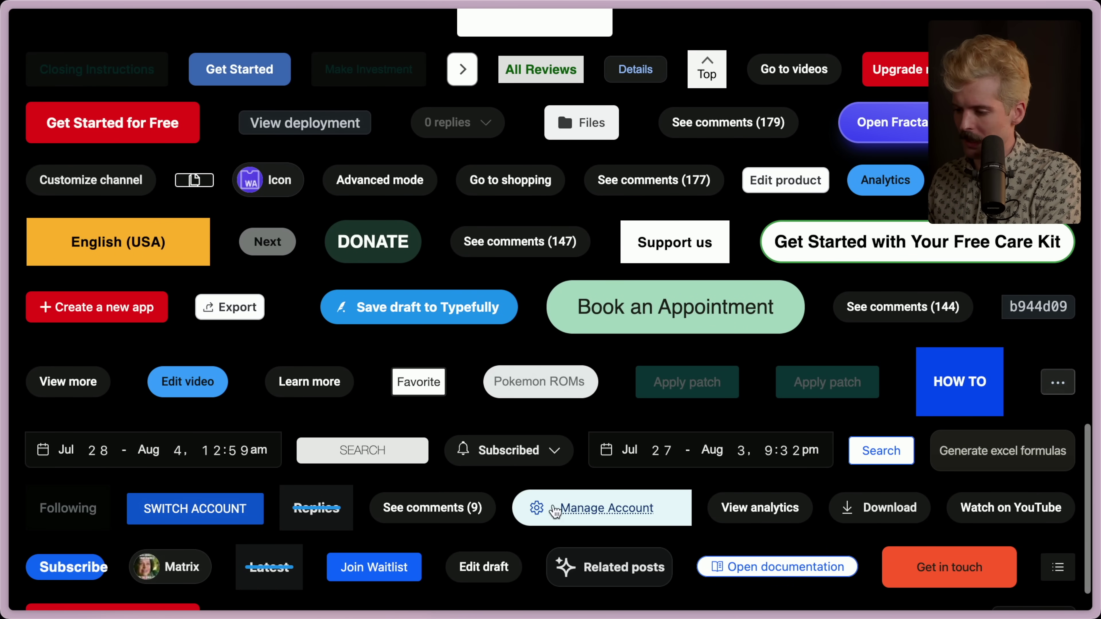
pyautogui.scroll(-2, 484, 490)
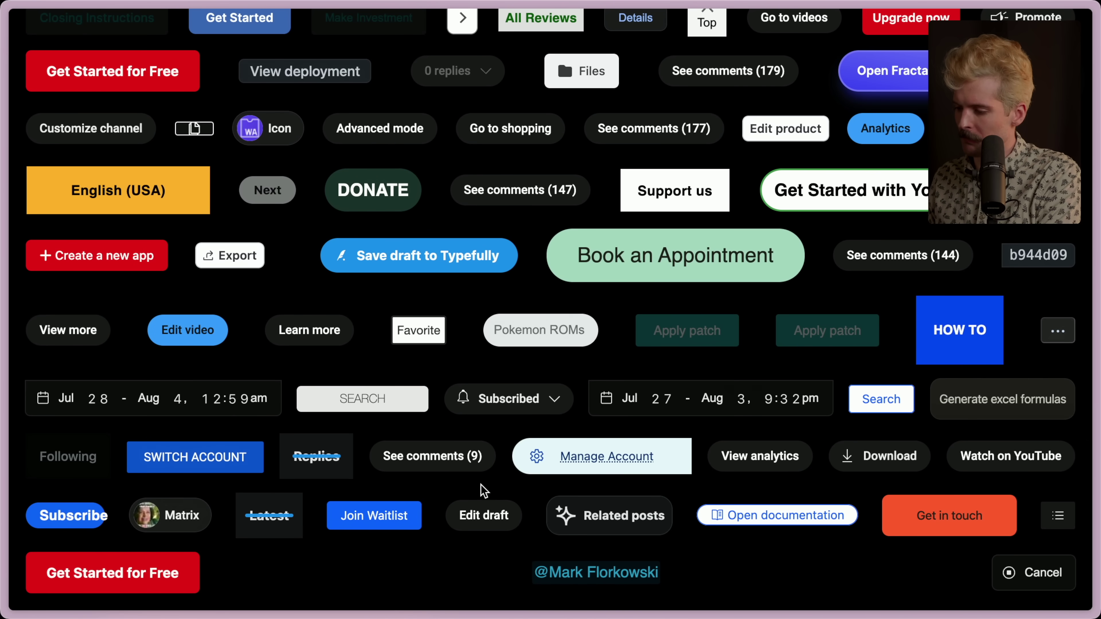
pyautogui.scroll(15, 480, 484)
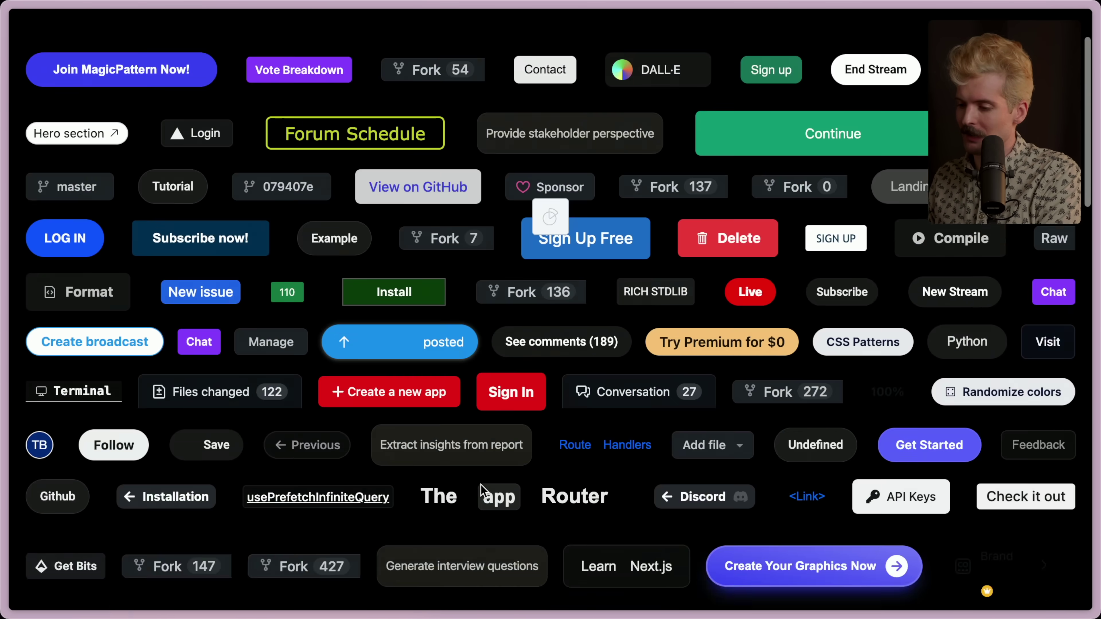
pyautogui.scroll(-10, 479, 486)
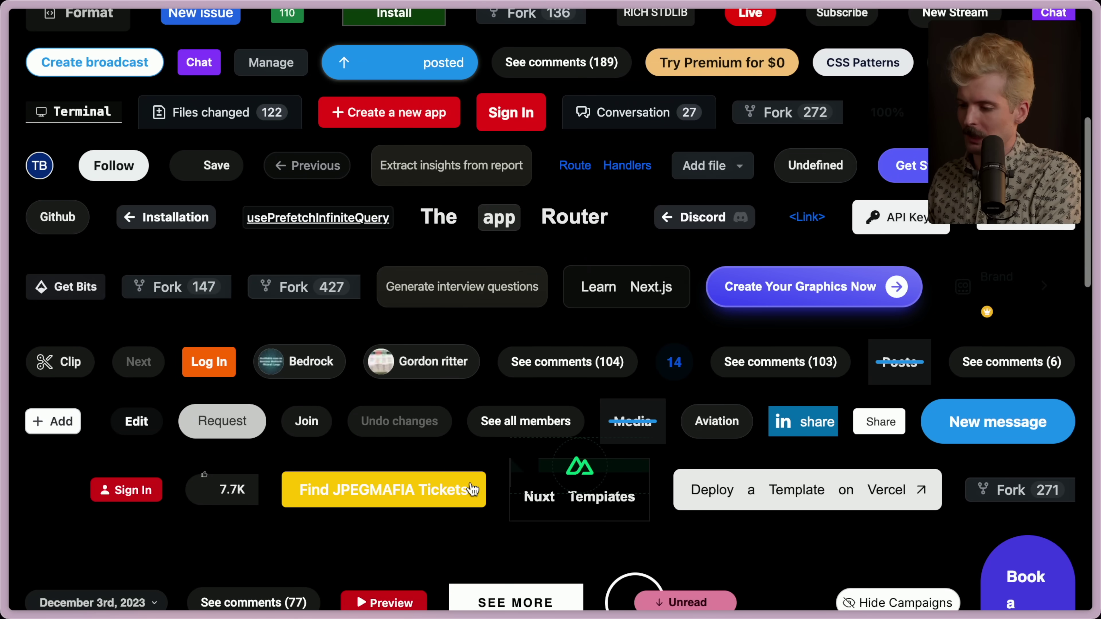
# View the wouter repository from the Fork 147 button, then go back to the gallery top.
pyautogui.click(181, 292)
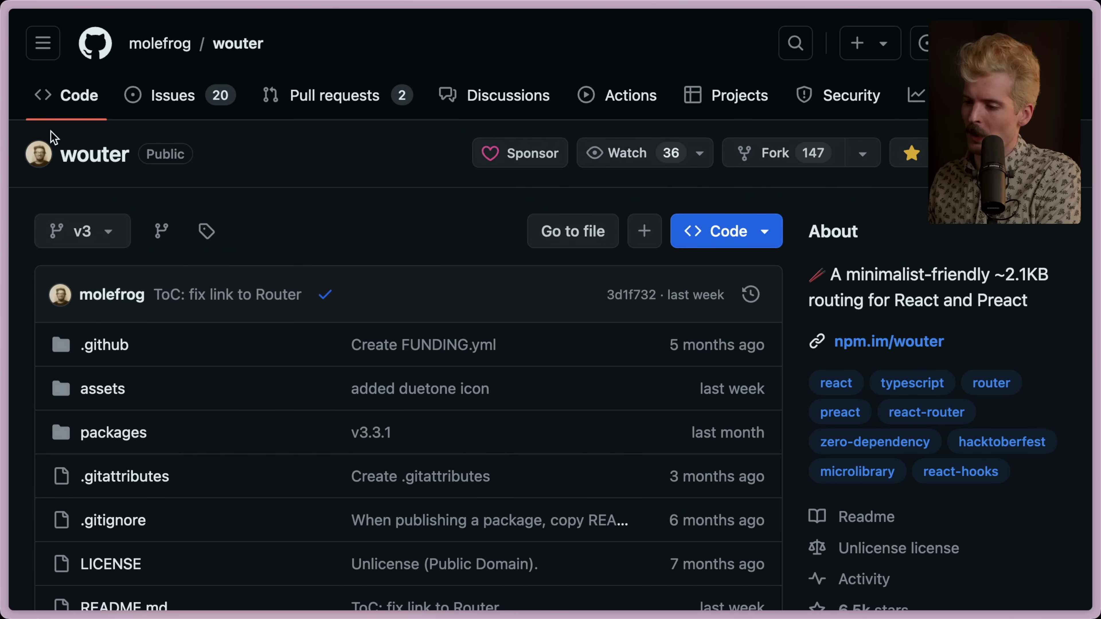
pyautogui.moveTo(53, 137); pyautogui.dragTo(130, 43)
pyautogui.click(292, 186)
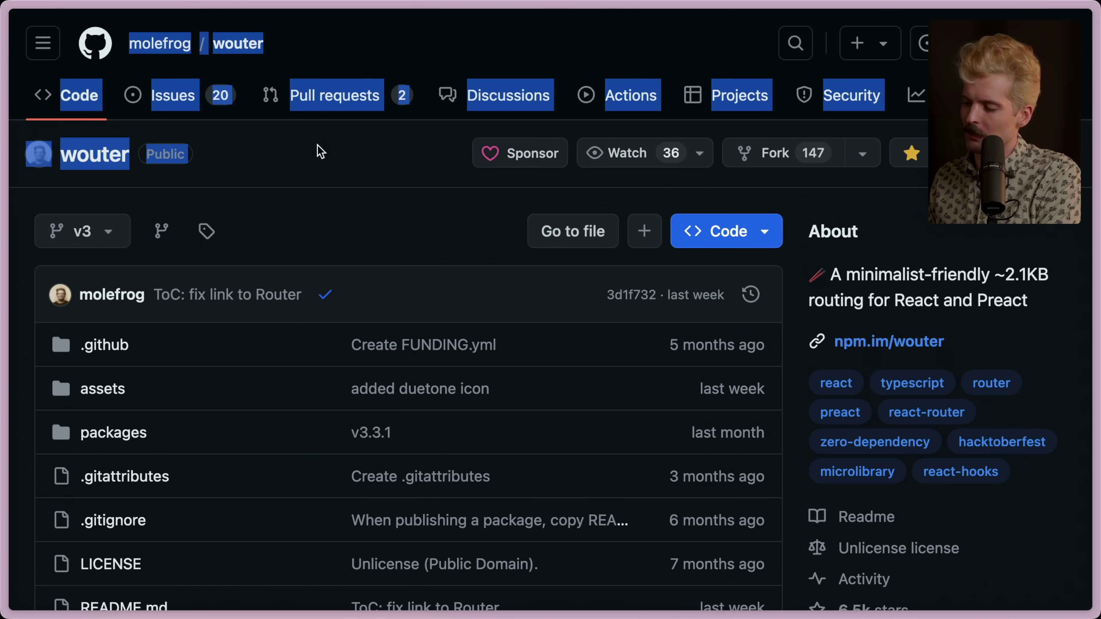
pyautogui.click(315, 147)
pyautogui.hotkey('alt', 'Left')
pyautogui.scroll(2, 420, 366)
pyautogui.scroll(5, 420, 367)
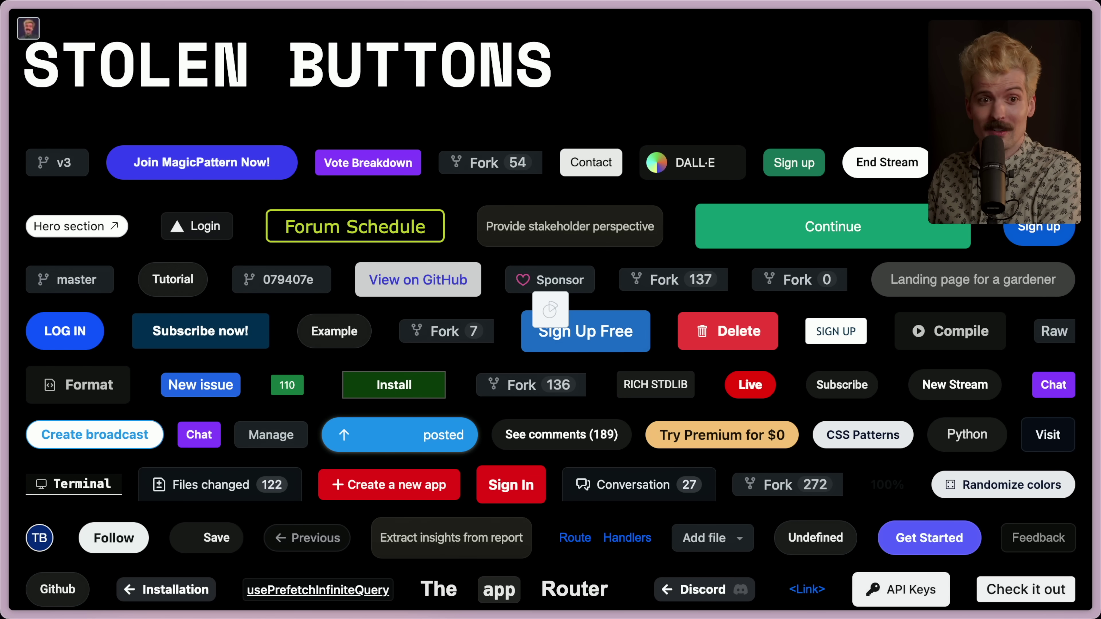
# Start a new tab search and begin typing a query.
pyautogui.press('cmd+s')
pyautogui.press('cmd+t')
pyautogui.write('so')
pyautogui.press('BackSpace')
pyautogui.press('BackSpace')
# Search Google for 'button stealer github' and open the button-stealer repository.
pyautogui.write('button')
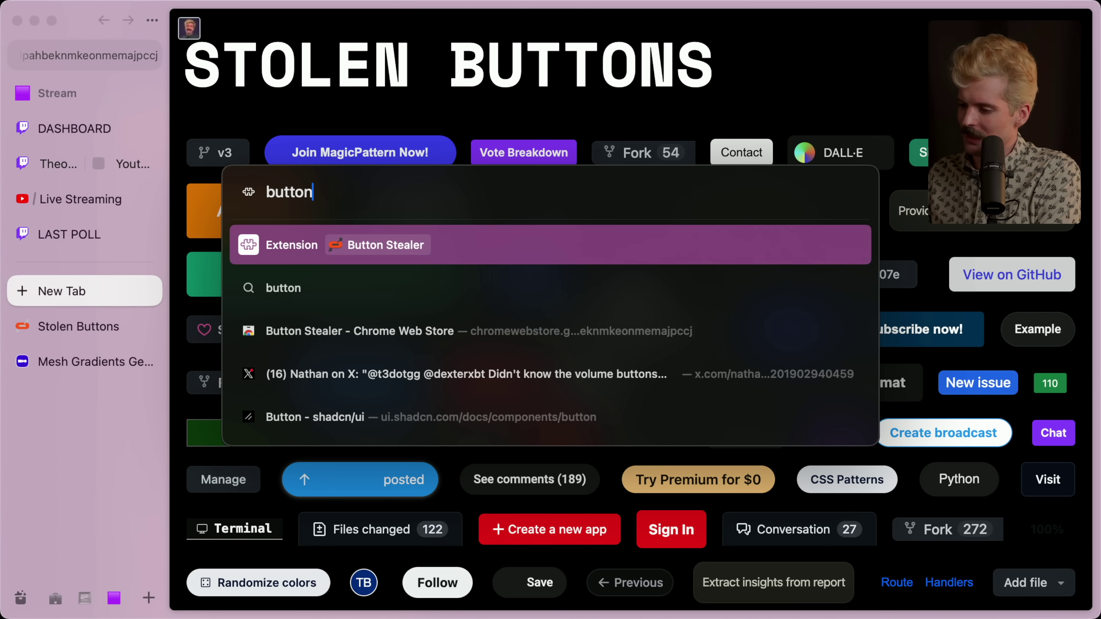
pyautogui.write(' stealer github')
pyautogui.press('Return')
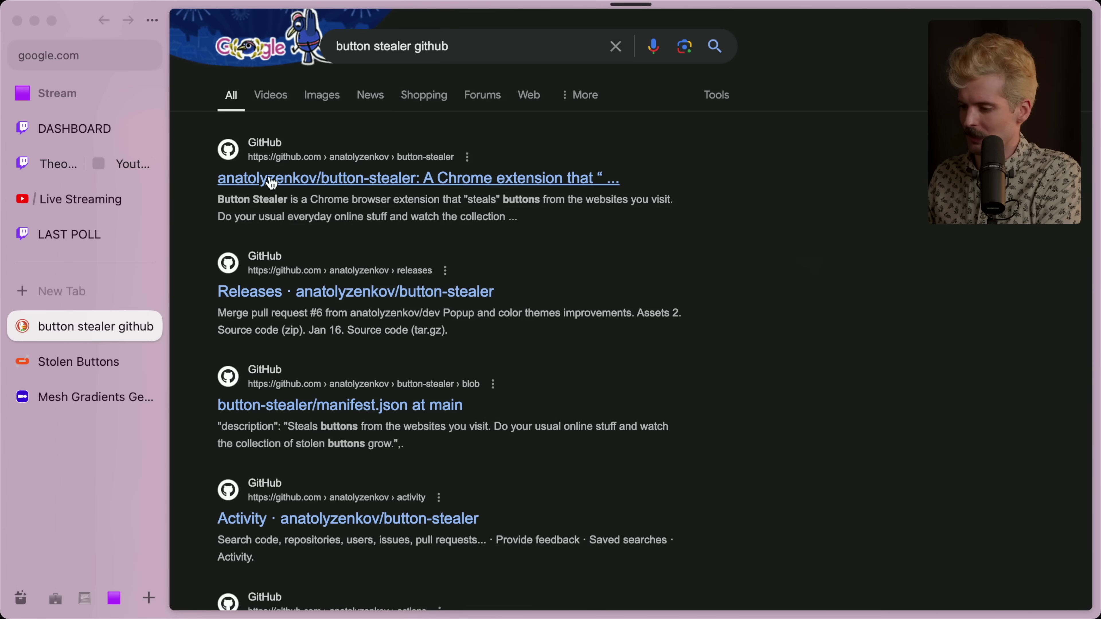
pyautogui.click(321, 180)
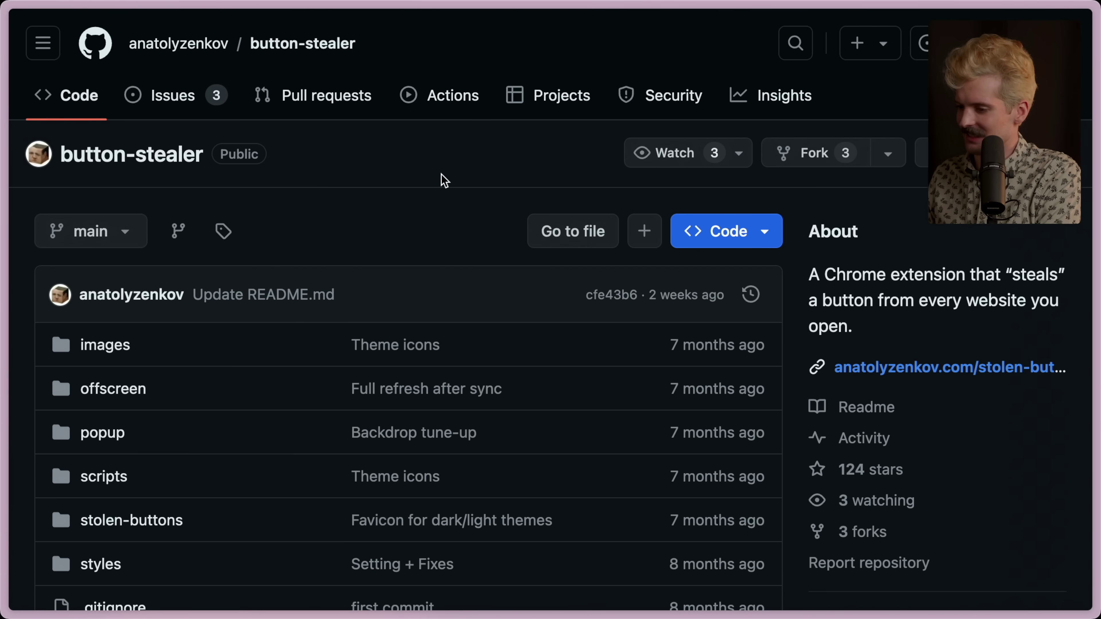
# Scroll through the button-stealer repository's contents.
pyautogui.scroll(-15, 444, 180)
pyautogui.scroll(6, 443, 182)
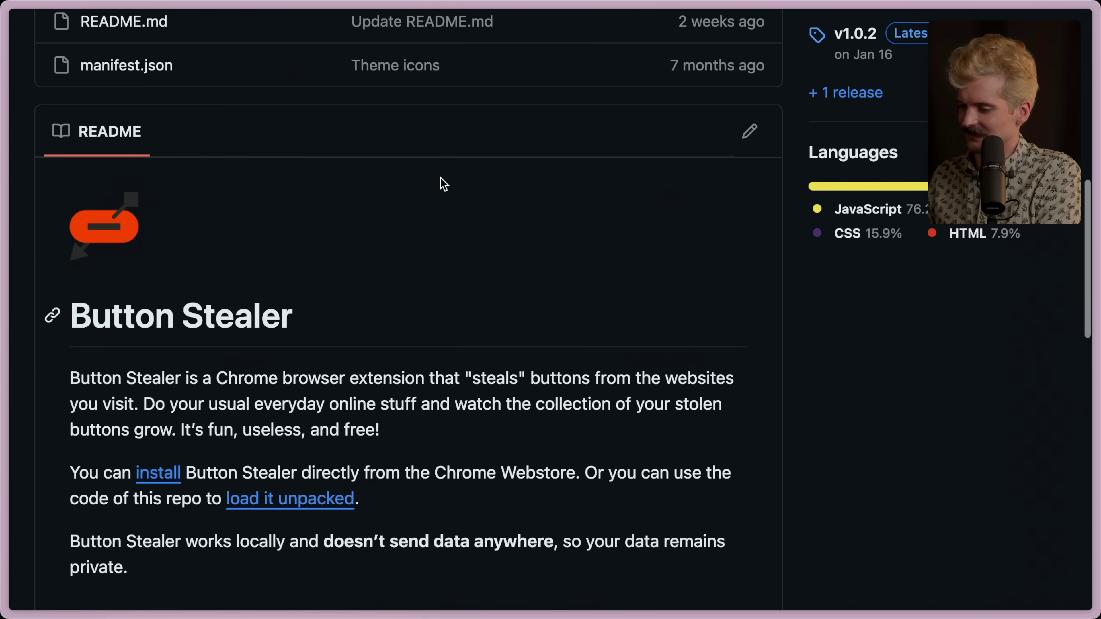
pyautogui.scroll(15, 545, 285)
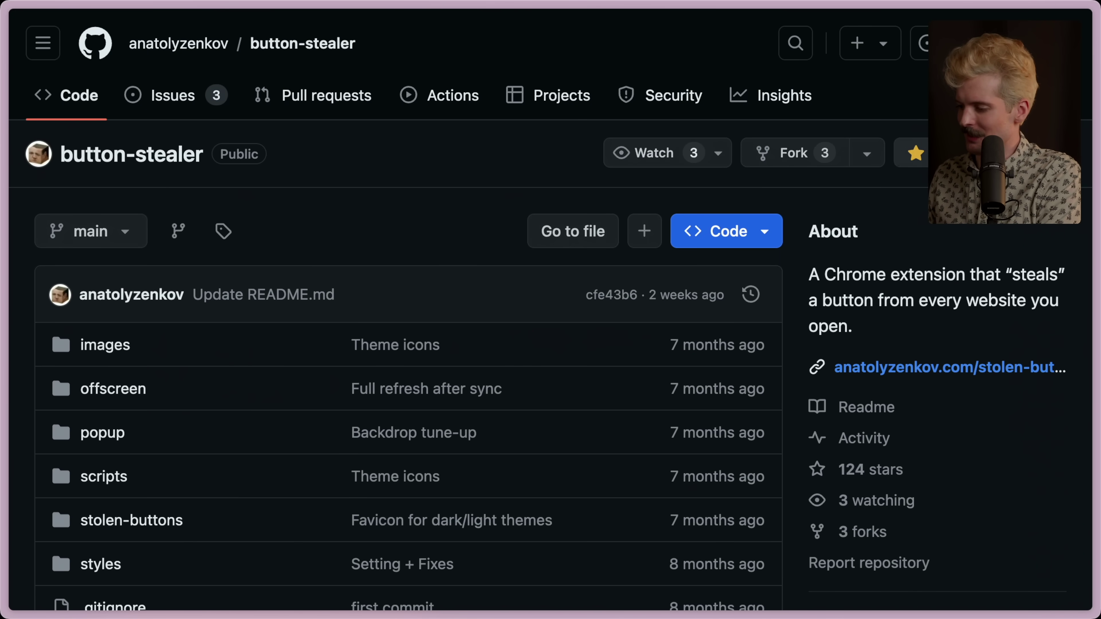
pyautogui.scroll(-3, 129, 420)
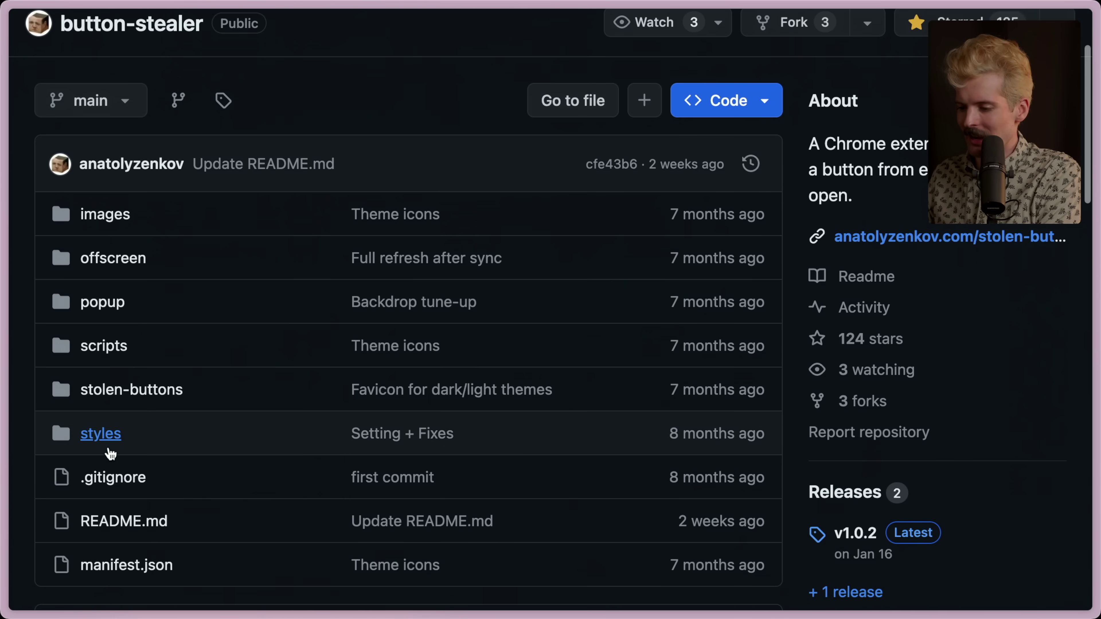
pyautogui.scroll(-5, 98, 433)
pyautogui.scroll(2, 111, 433)
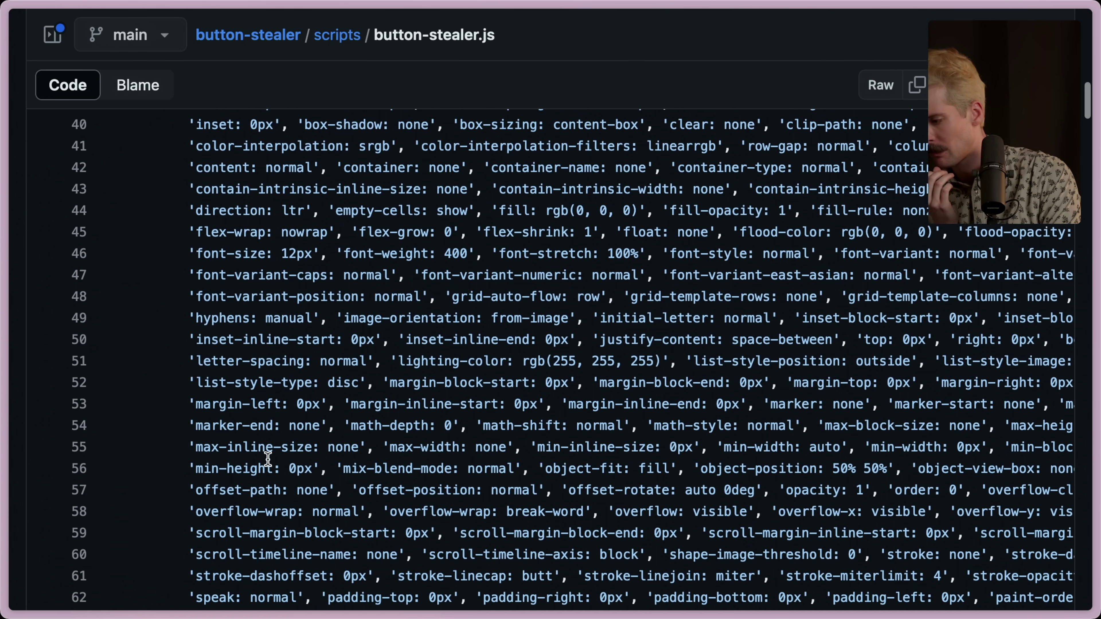
pyautogui.scroll(-10, 267, 459)
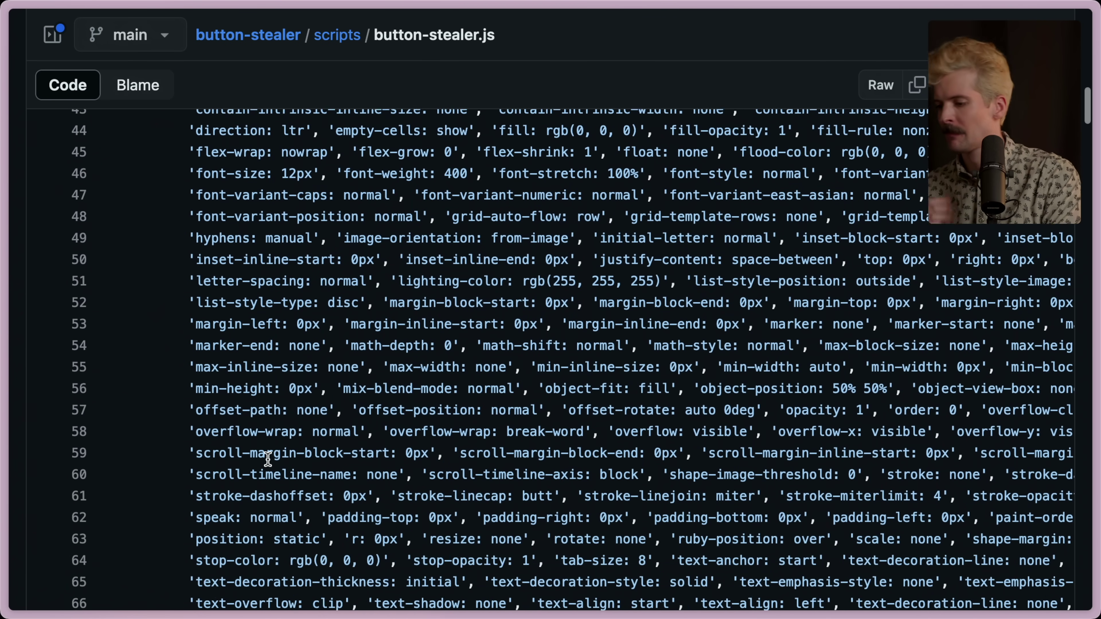
# Scroll to stripCSS, highlight the refCSS line 89, and check computedStyleMap references.
pyautogui.scroll(5, 267, 458)
pyautogui.scroll(10, 267, 458)
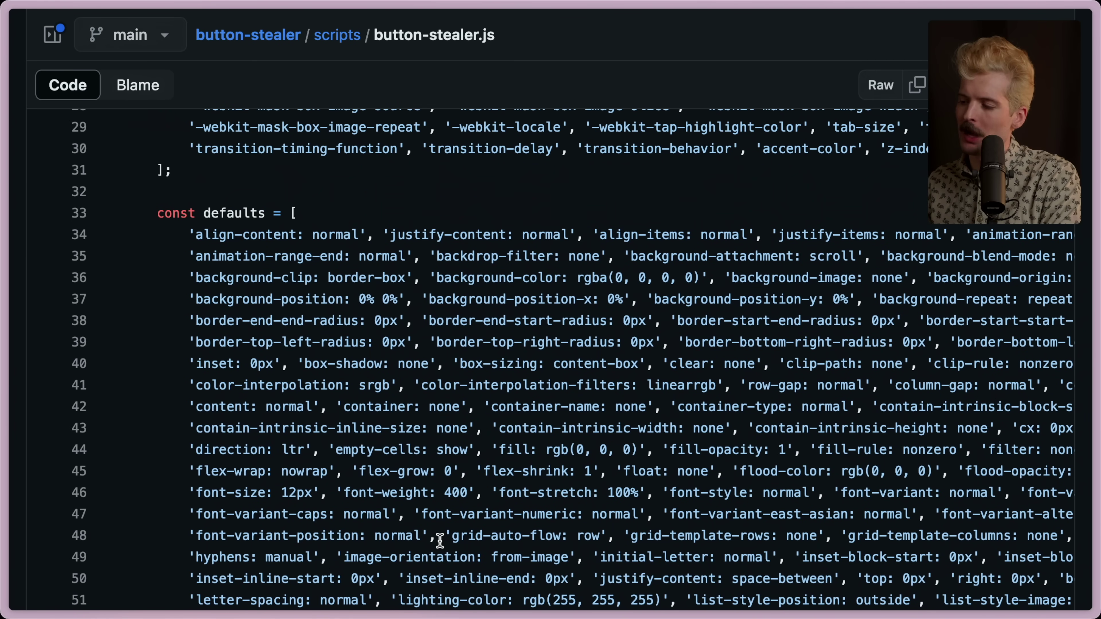
pyautogui.scroll(-20, 167, 214)
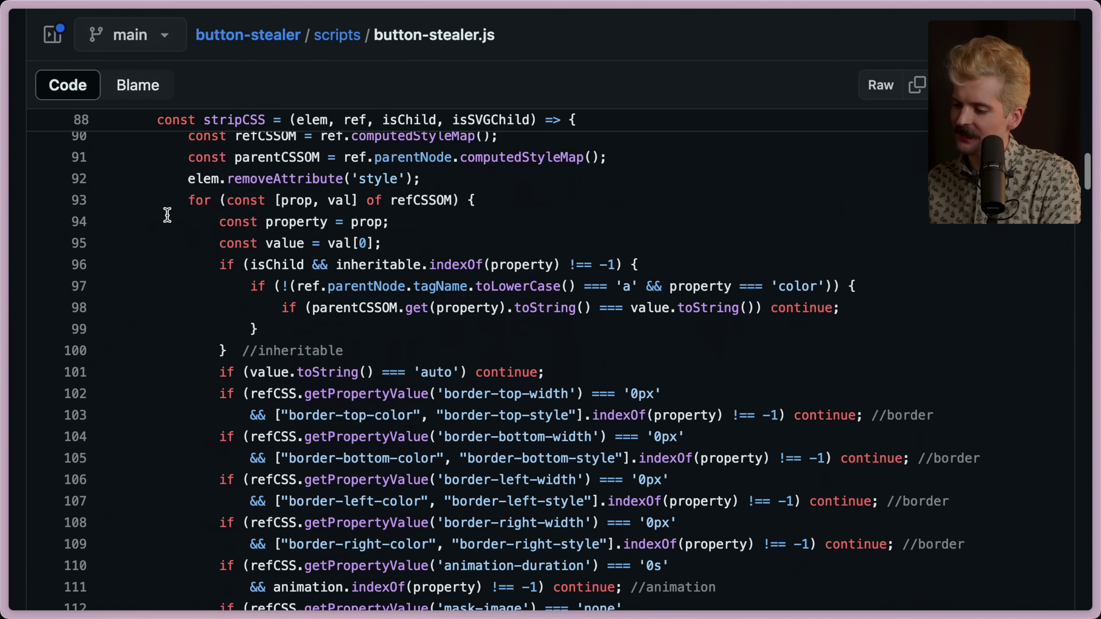
pyautogui.scroll(1, 166, 214)
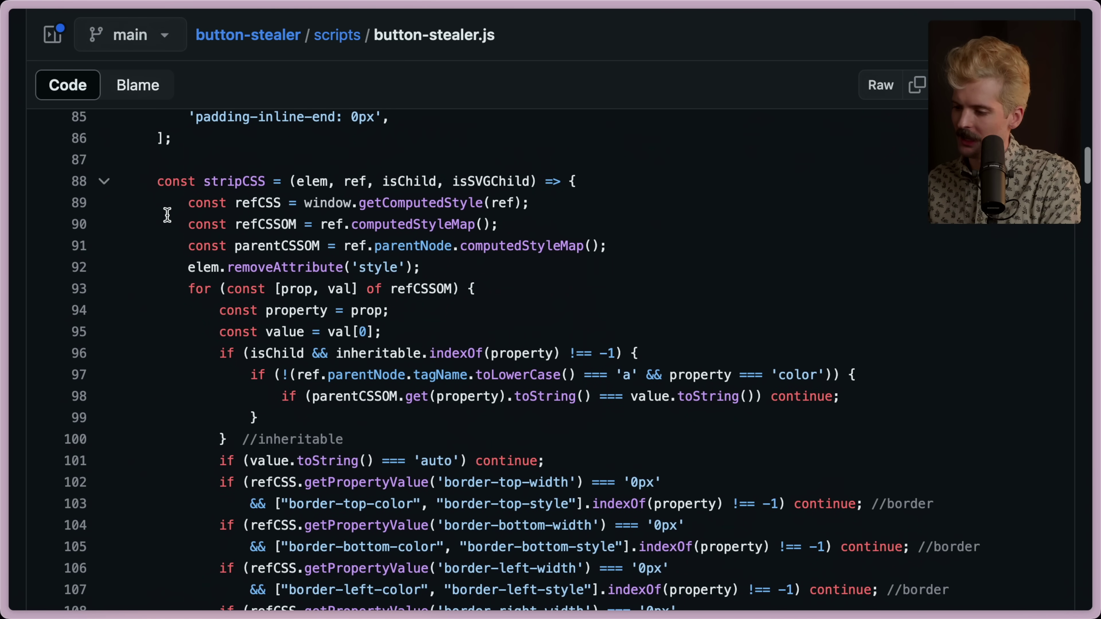
pyautogui.moveTo(181, 198); pyautogui.dragTo(594, 200)
pyautogui.click(594, 200)
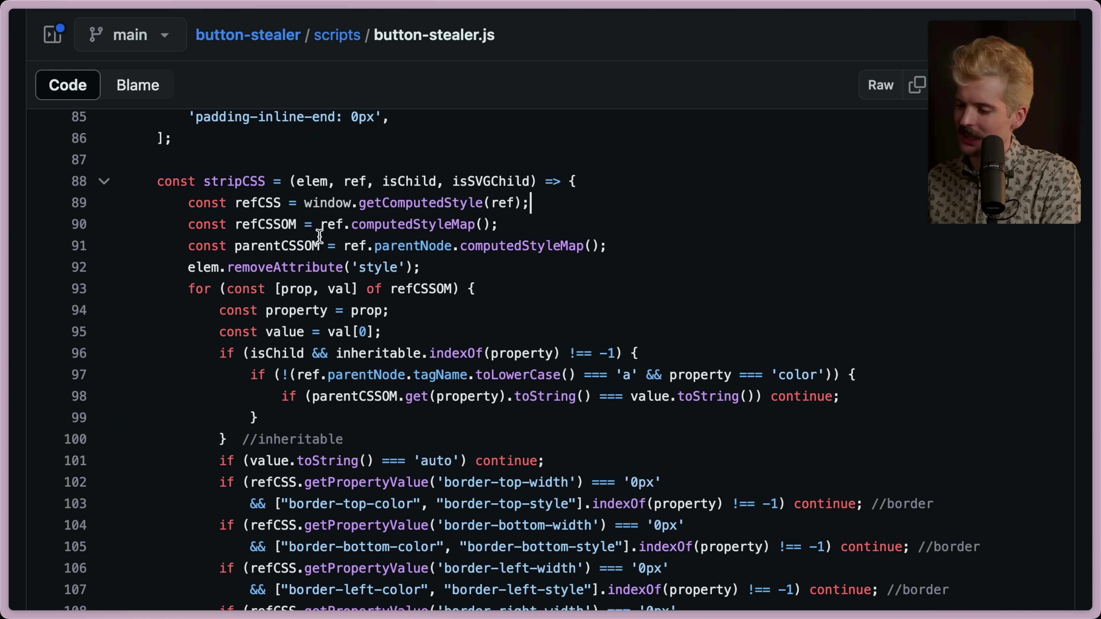
pyautogui.doubleClick(361, 225)
pyautogui.click(617, 225)
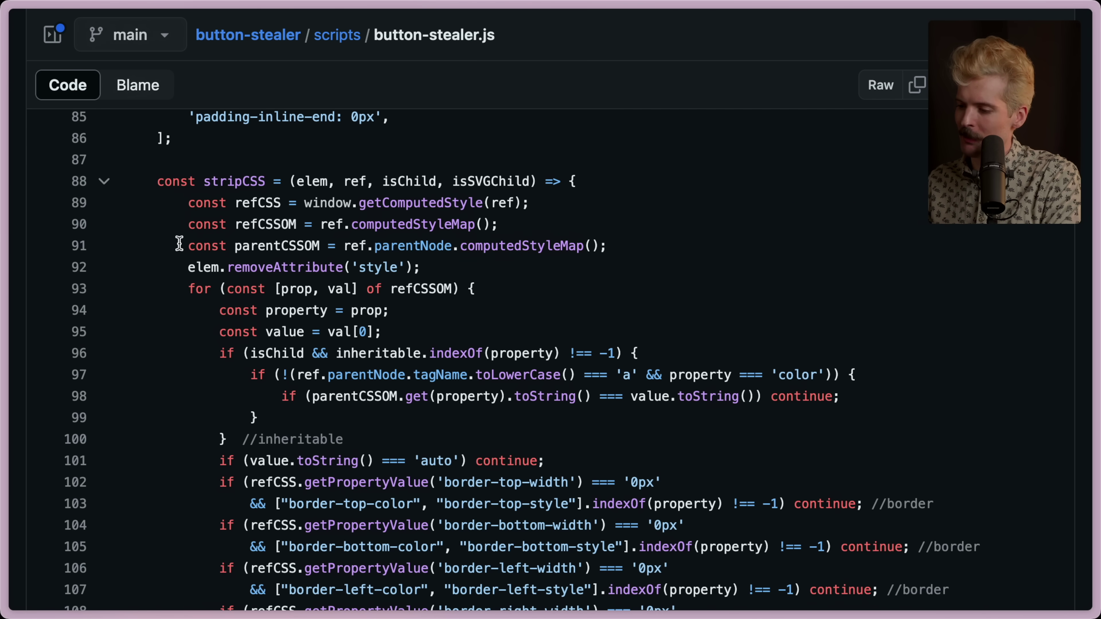
# Highlight the parentCSSOM and removeAttribute lines, then view refCSSOM's 2 references.
pyautogui.moveTo(187, 246); pyautogui.dragTo(716, 246)
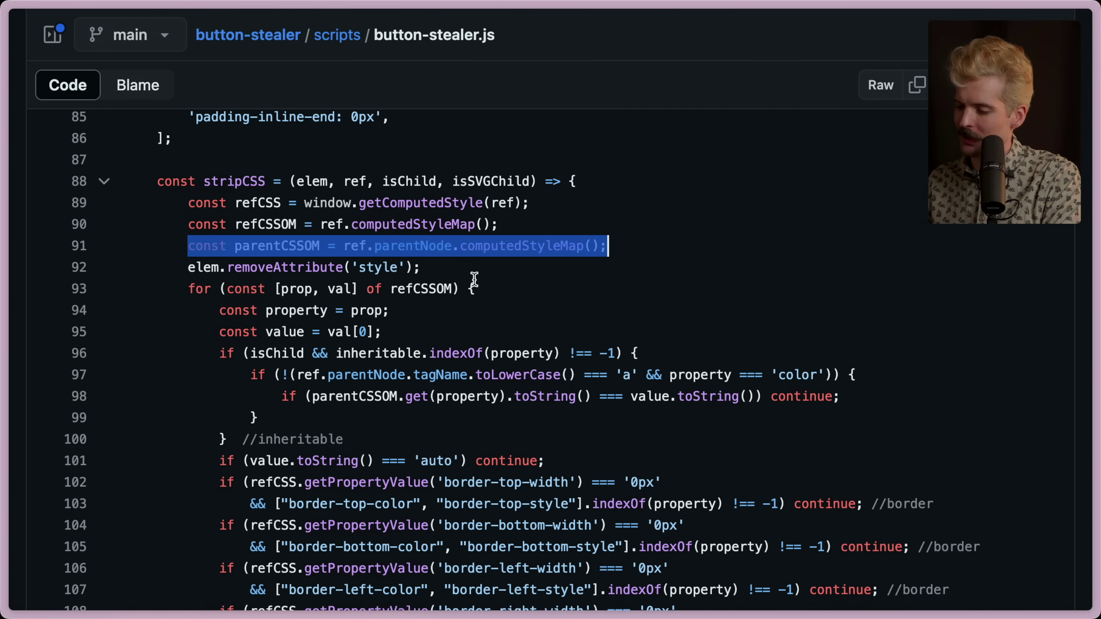
pyautogui.tripleClick(435, 269)
pyautogui.click(495, 297)
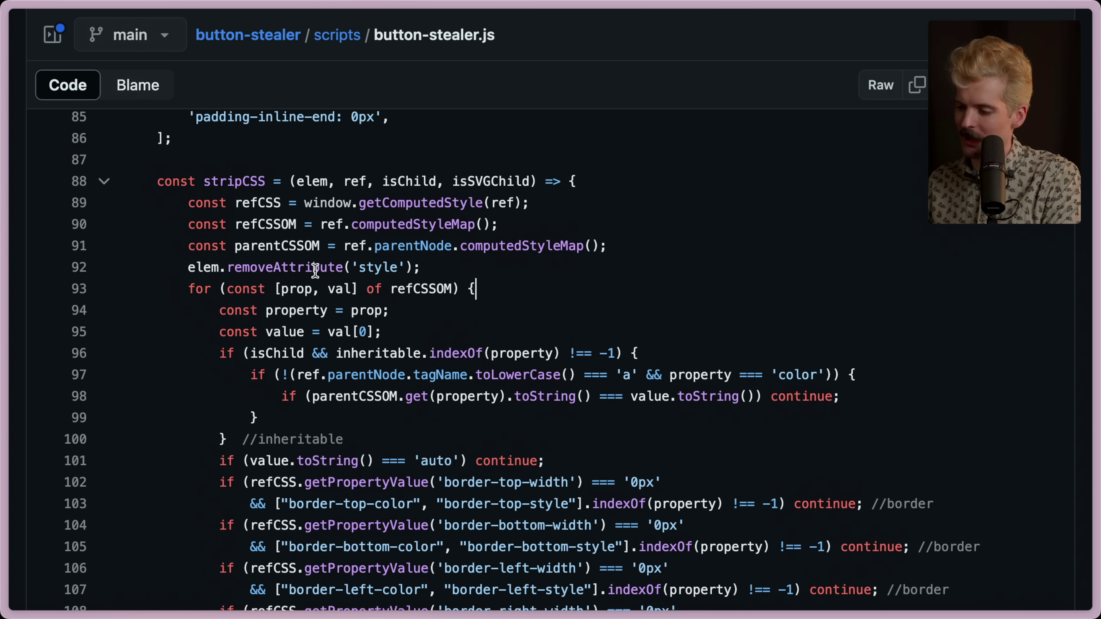
pyautogui.scroll(-3, 299, 332)
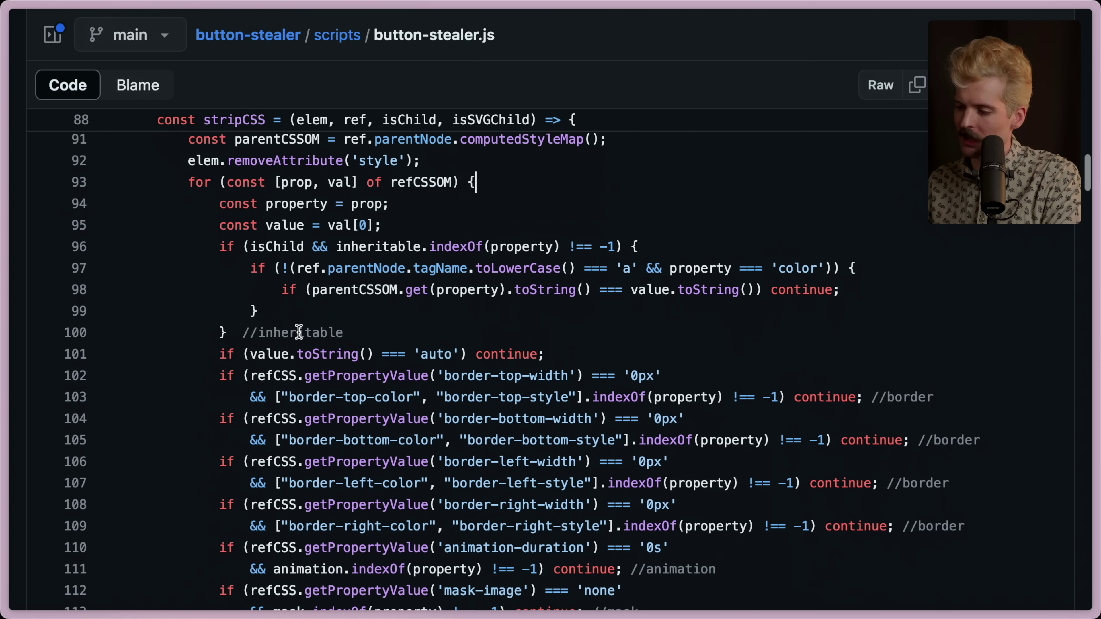
pyautogui.doubleClick(414, 189)
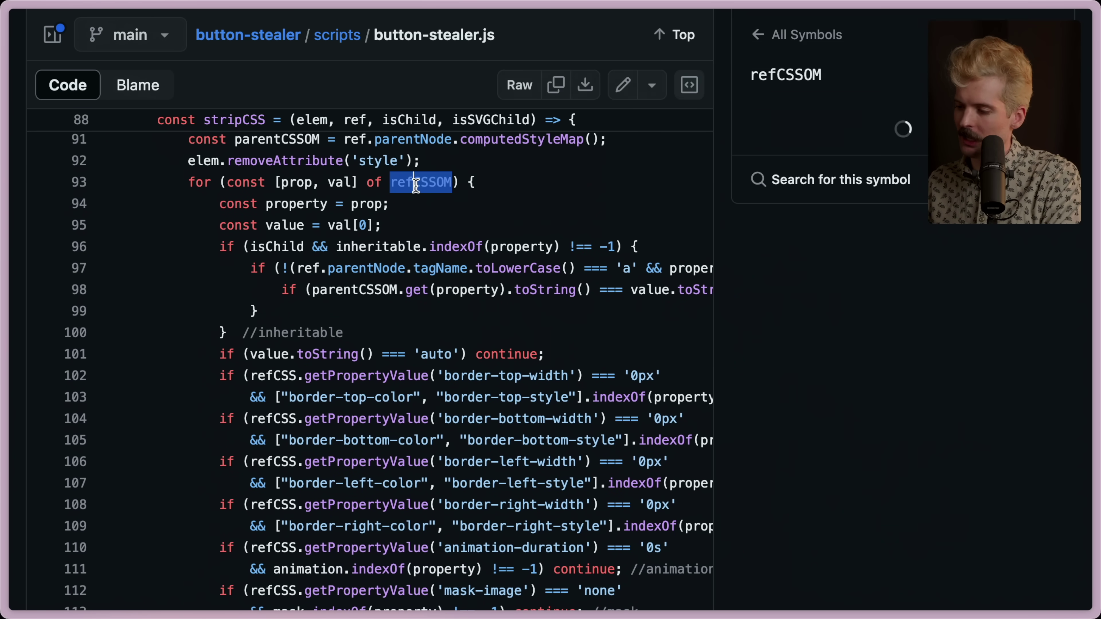
pyautogui.click(426, 222)
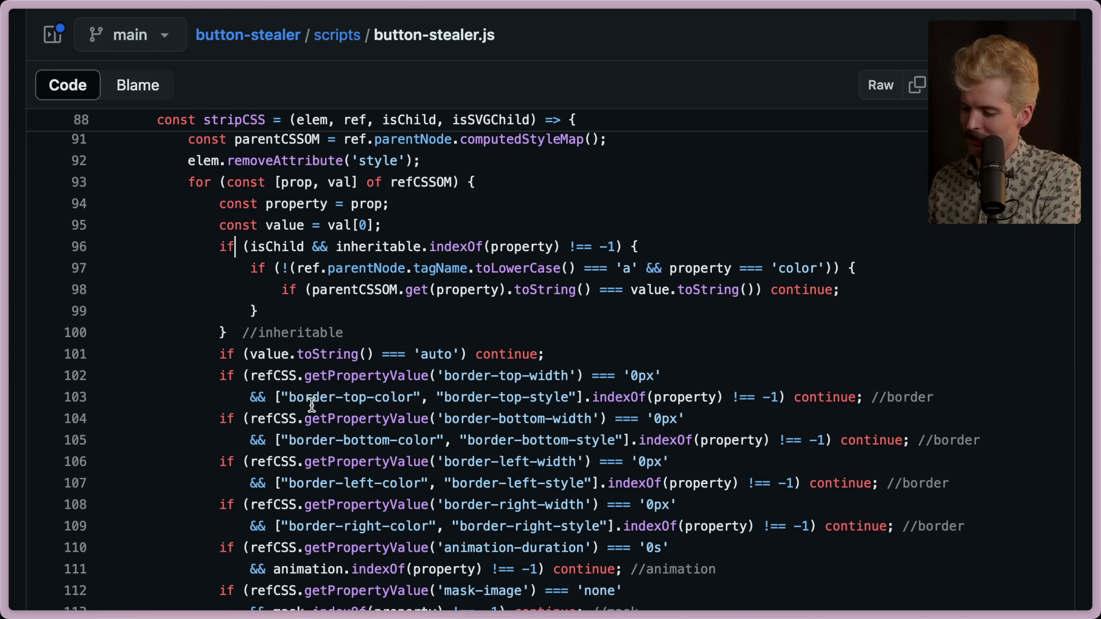
# Scroll button-stealer.js past the CSS stripping and viewport code to stealButton at line 323.
pyautogui.scroll(-8, 626, 442)
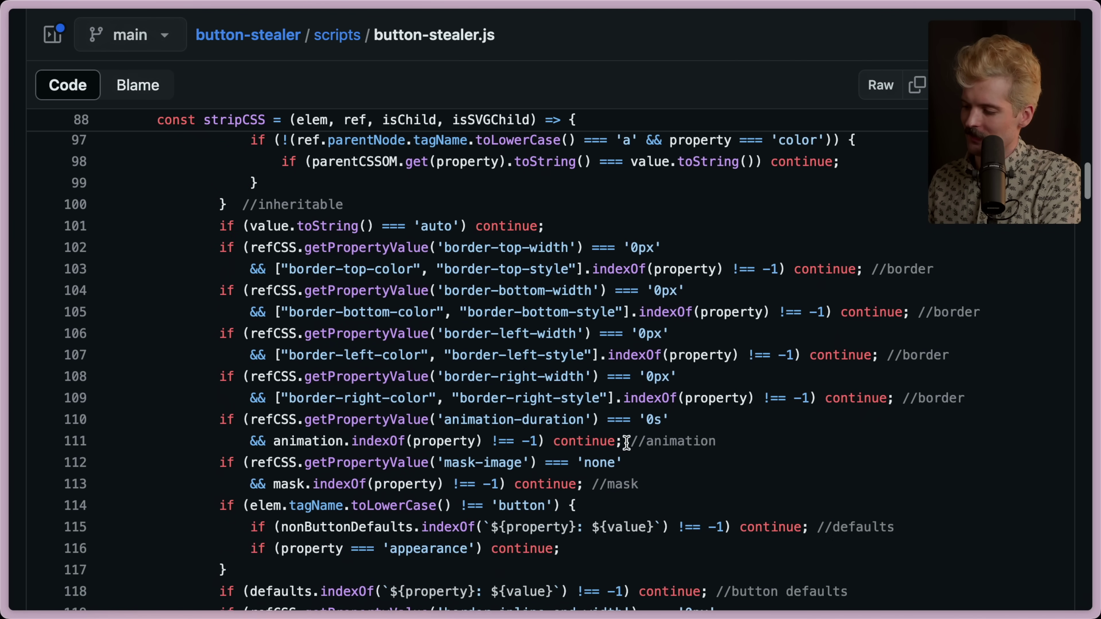
pyautogui.scroll(-13, 627, 442)
pyautogui.scroll(15, 626, 442)
pyautogui.scroll(-5, 626, 442)
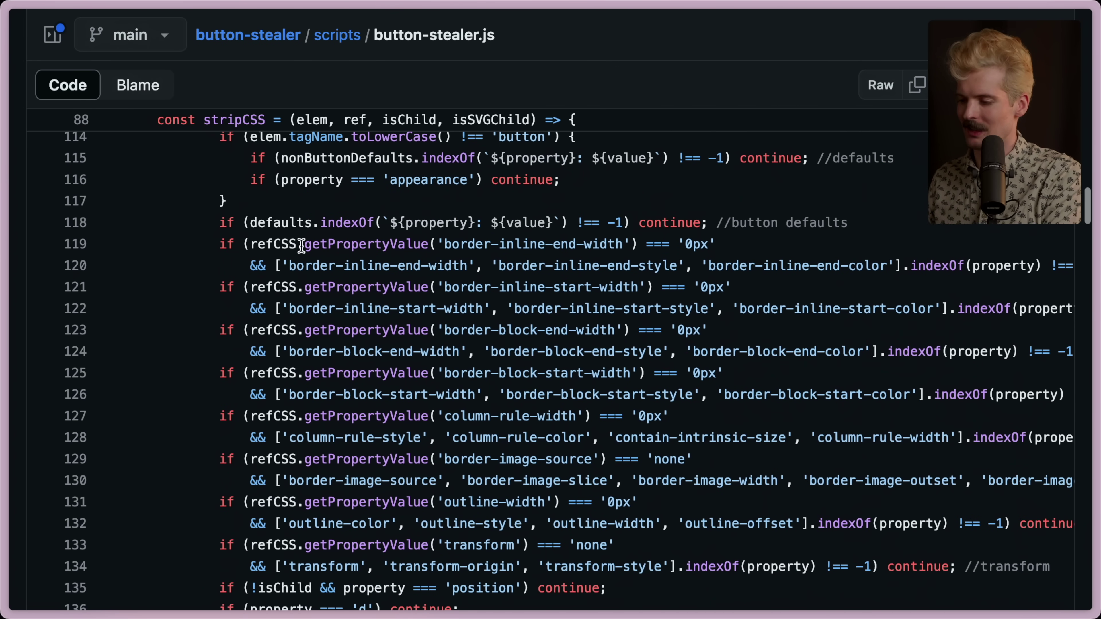
pyautogui.scroll(-13, 518, 386)
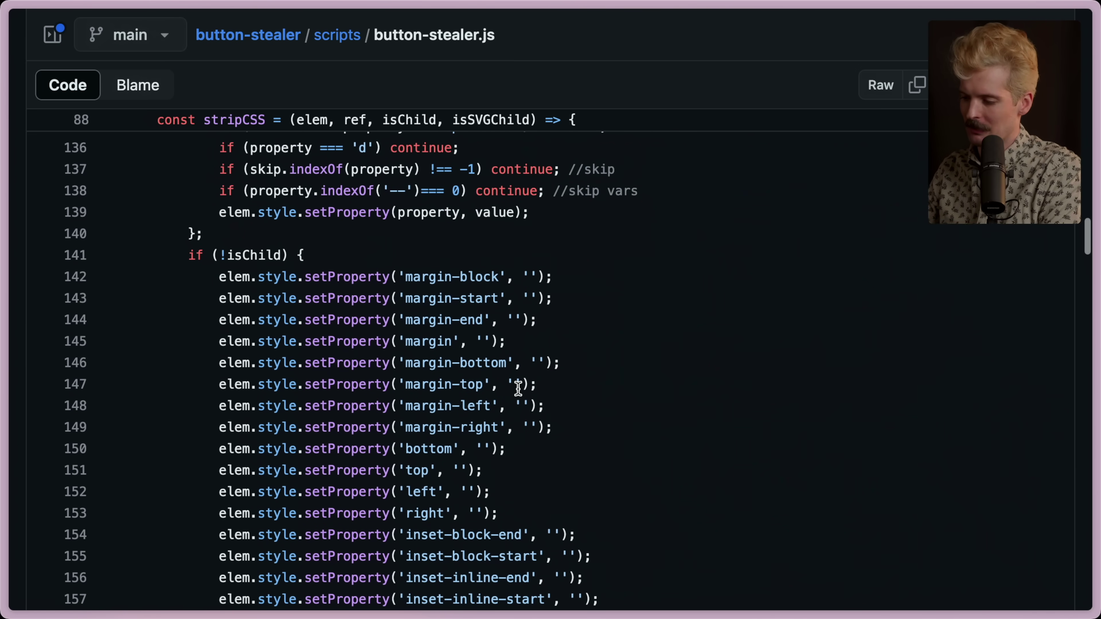
pyautogui.scroll(-17, 518, 388)
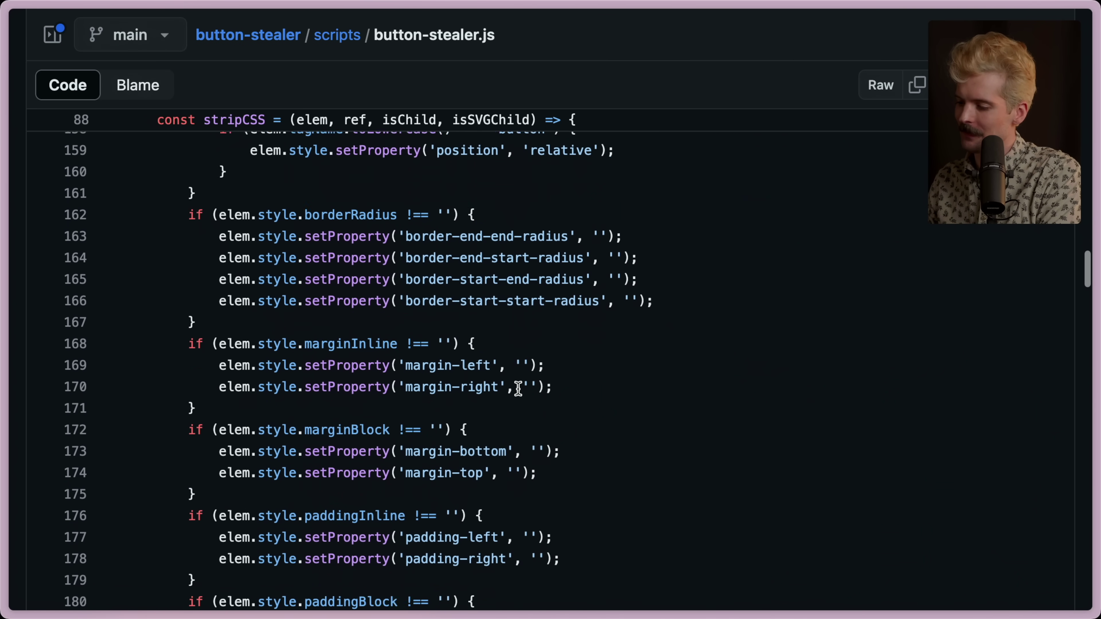
pyautogui.scroll(-20, 518, 388)
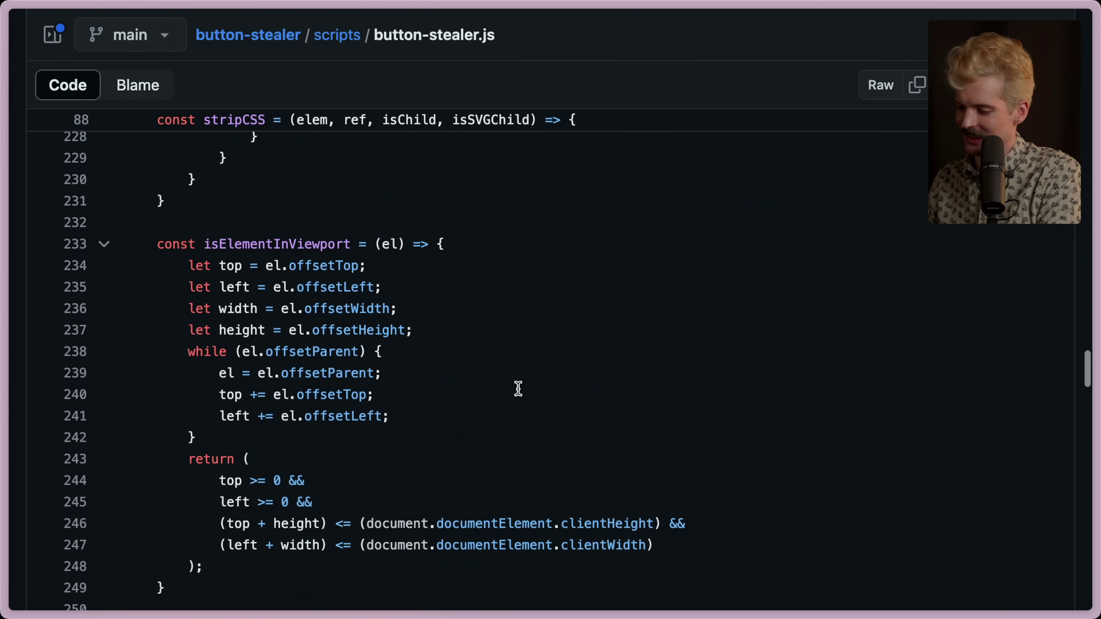
pyautogui.scroll(-20, 518, 388)
pyautogui.scroll(5, 518, 388)
pyautogui.scroll(-7, 518, 388)
pyautogui.scroll(-9, 518, 388)
pyautogui.scroll(6, 518, 388)
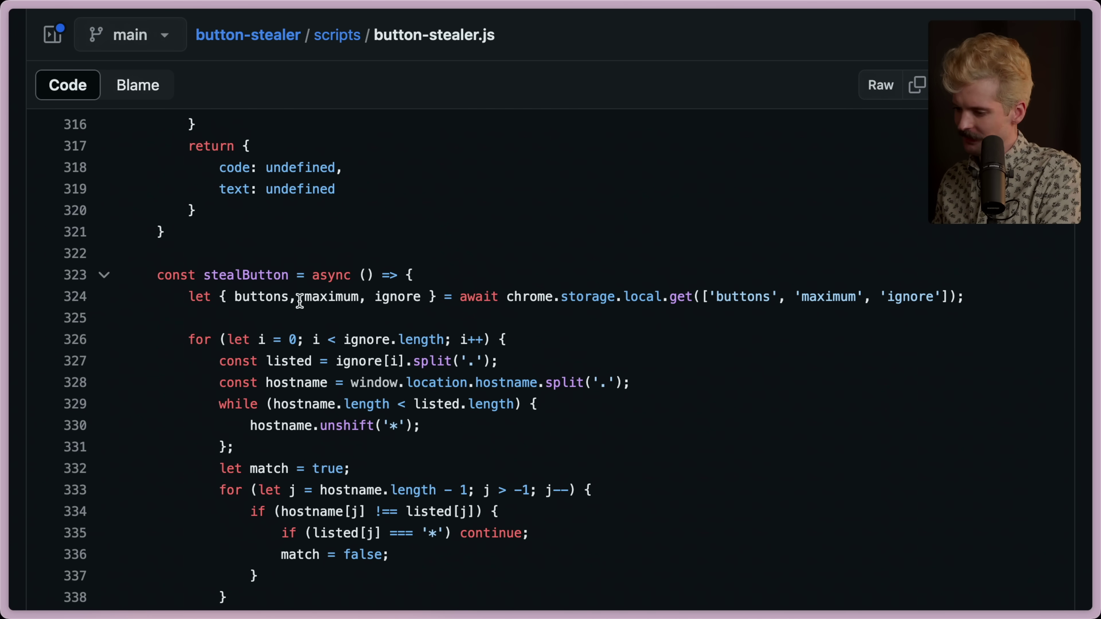
# Highlight line 324's load of buttons, maximum and ignore, then the ignore-list loop.
pyautogui.tripleClick(613, 301)
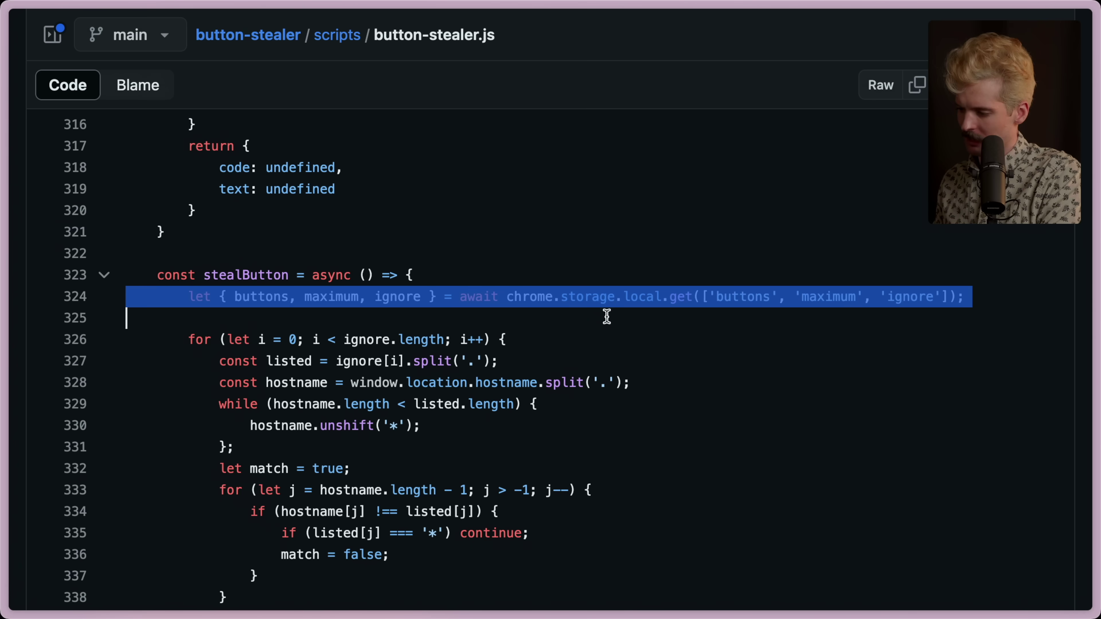
pyautogui.click(233, 319)
pyautogui.scroll(-2, 234, 323)
pyautogui.scroll(-1, 234, 325)
pyautogui.moveTo(206, 224); pyautogui.dragTo(251, 563)
pyautogui.click(251, 564)
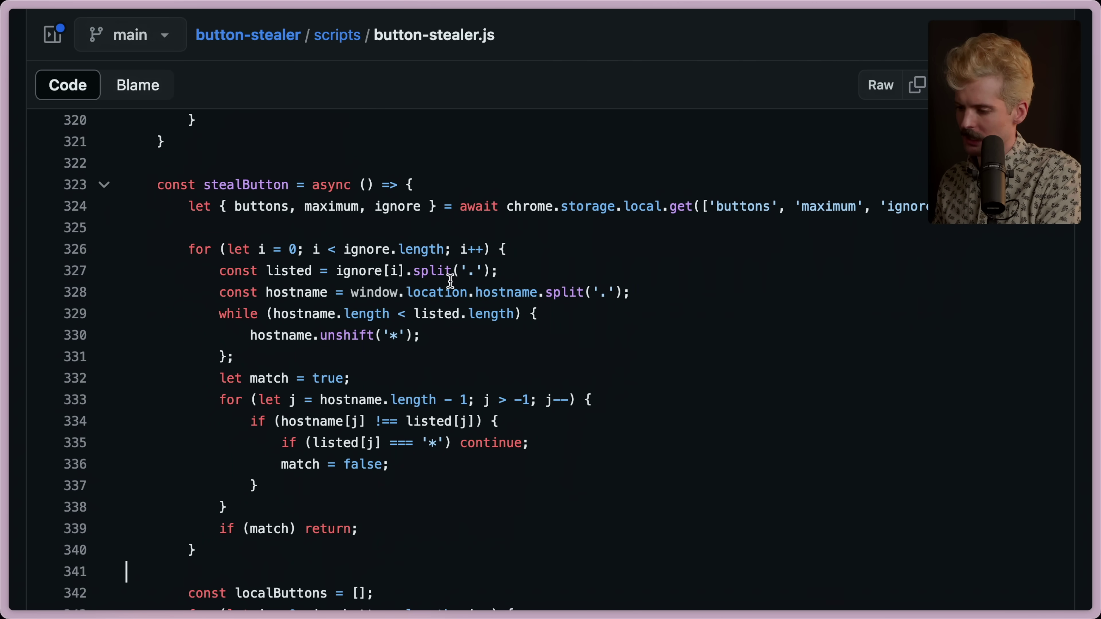
# Scroll further into stealButton and highlight the new button object it builds.
pyautogui.scroll(-10, 362, 446)
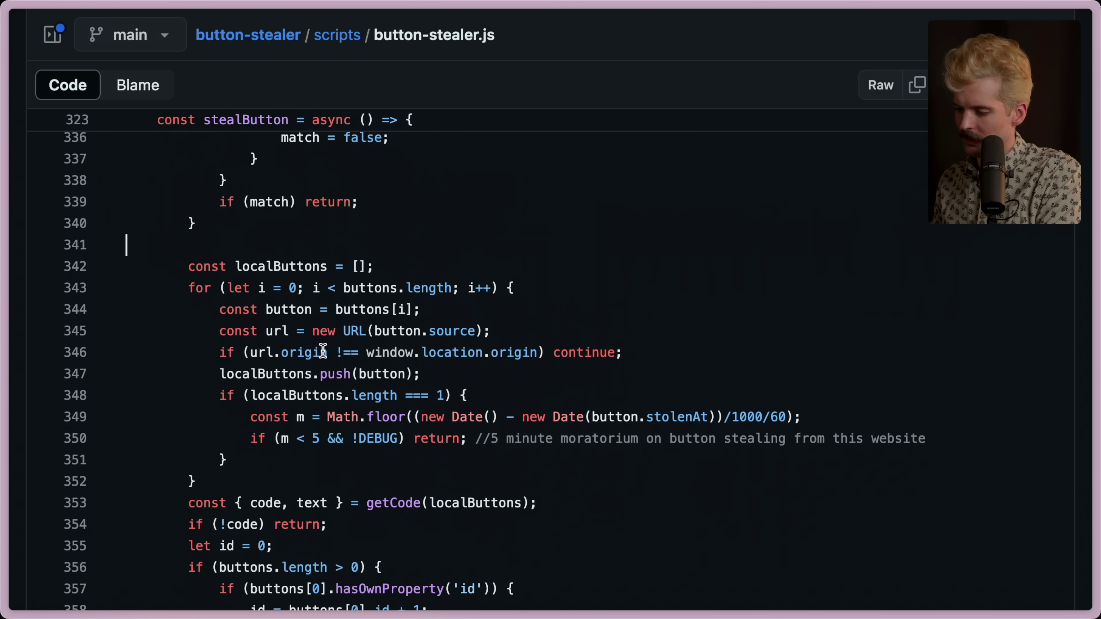
pyautogui.scroll(-3, 322, 351)
pyautogui.scroll(-7, 323, 351)
pyautogui.click(323, 351)
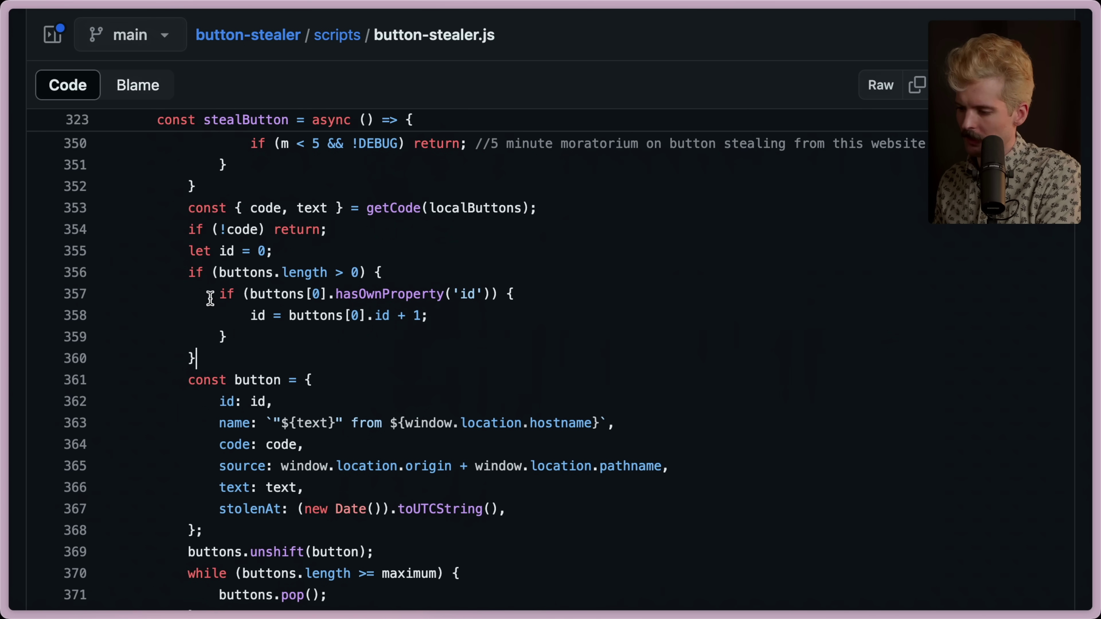
pyautogui.scroll(-5, 253, 381)
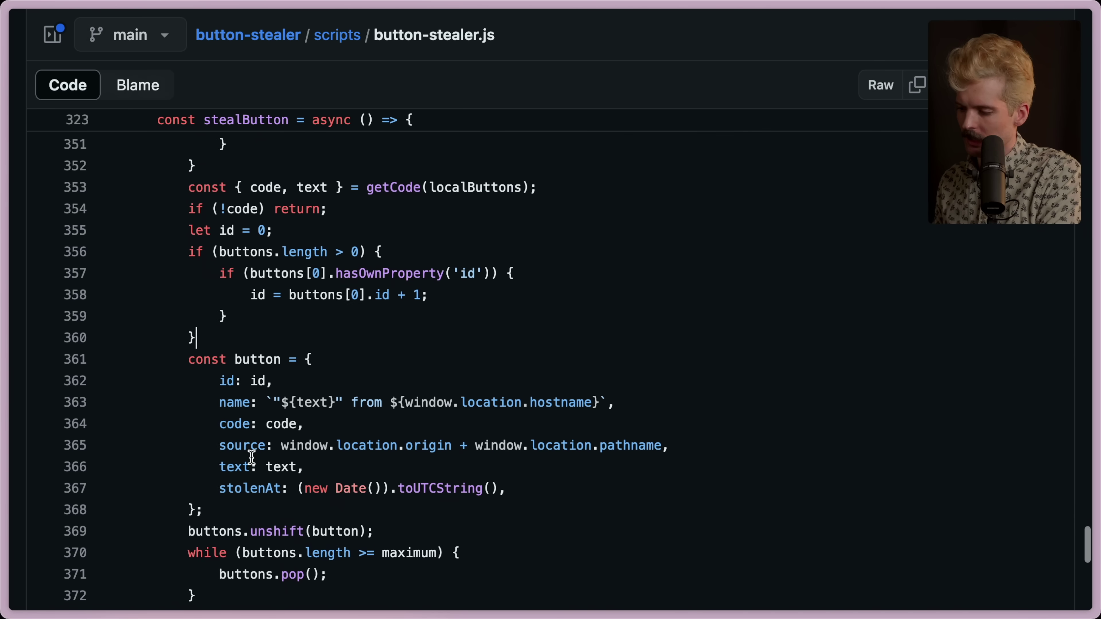
pyautogui.scroll(-1, 252, 456)
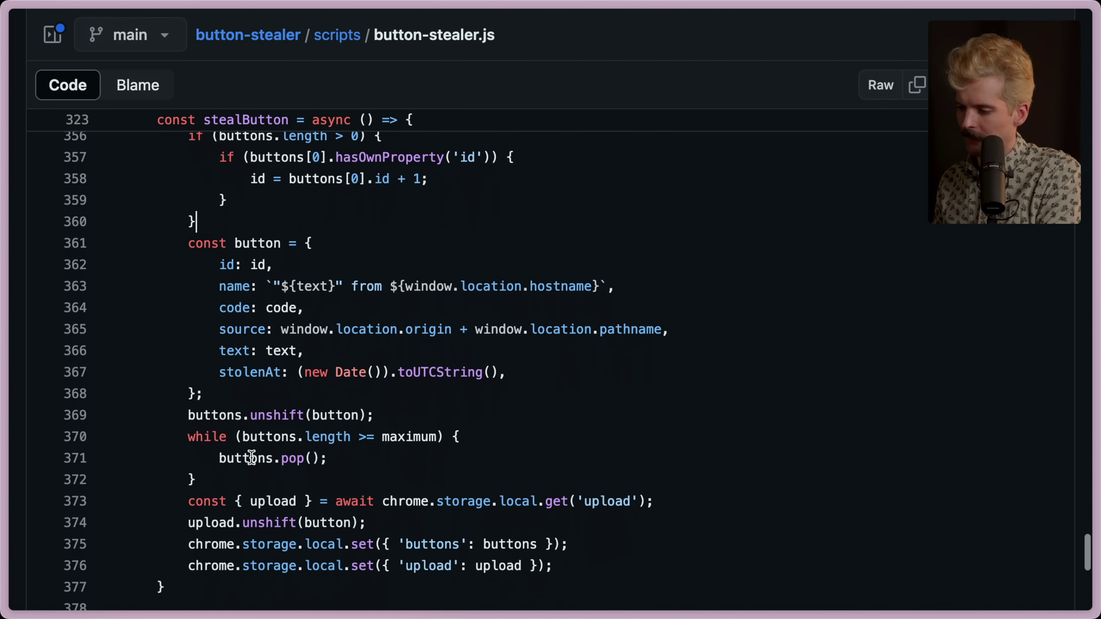
pyautogui.scroll(-1, 245, 447)
pyautogui.moveTo(229, 384); pyautogui.dragTo(121, 231)
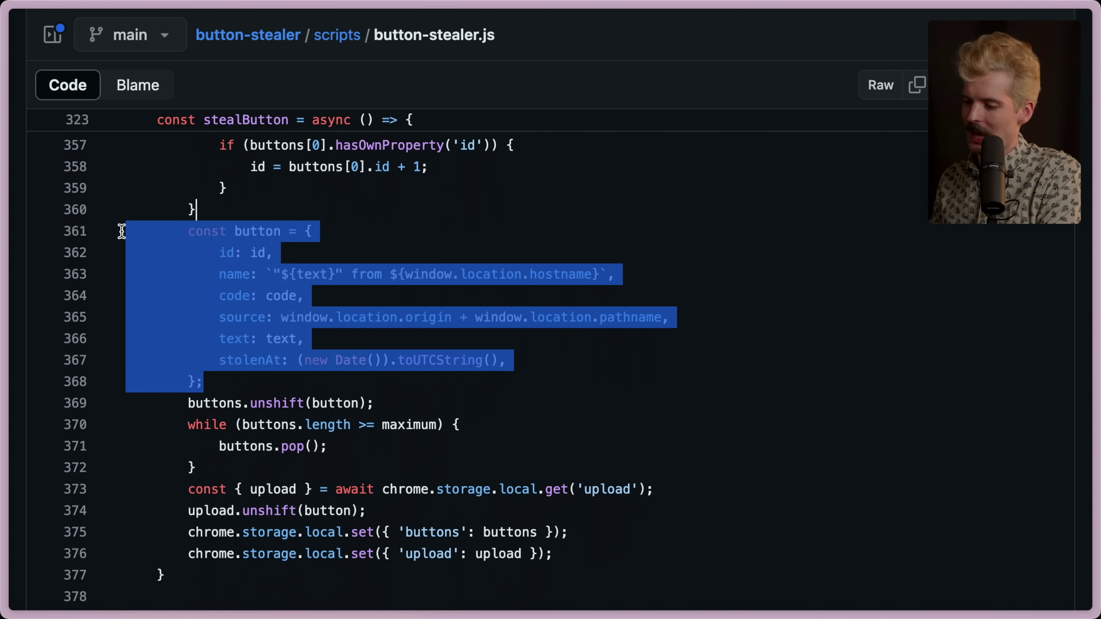
pyautogui.click(335, 274)
# Highlight lines 369–372 where buttons.unshift(button) adds and buttons.pop() trims the list.
pyautogui.moveTo(188, 403); pyautogui.dragTo(402, 402)
pyautogui.click(401, 402)
pyautogui.scroll(-5, 399, 401)
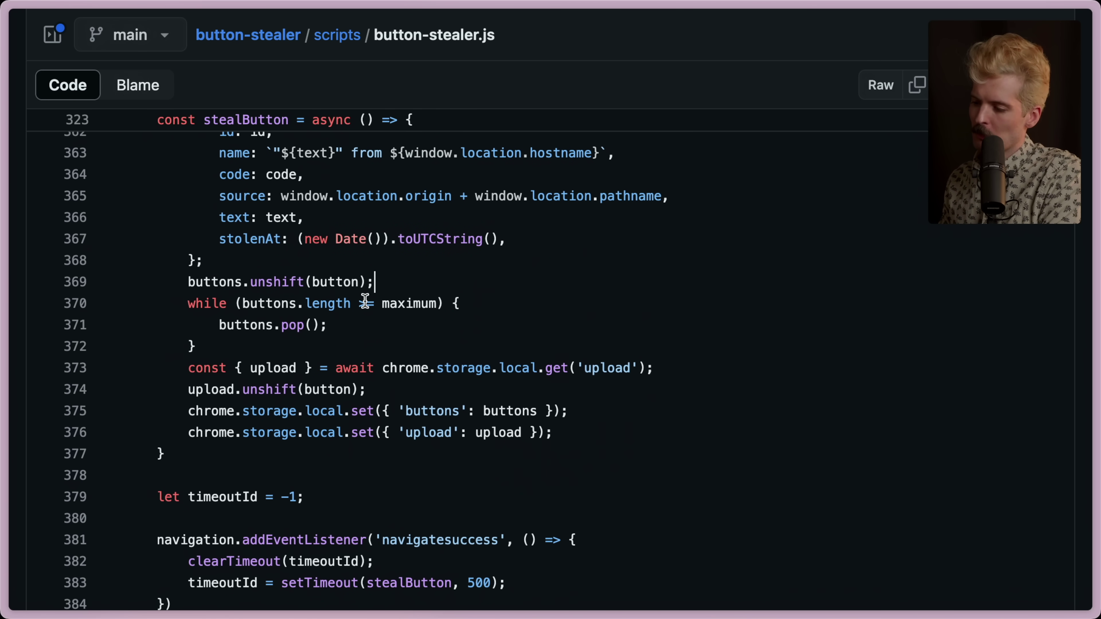
pyautogui.moveTo(227, 325); pyautogui.dragTo(363, 329)
pyautogui.moveTo(221, 347); pyautogui.dragTo(95, 281)
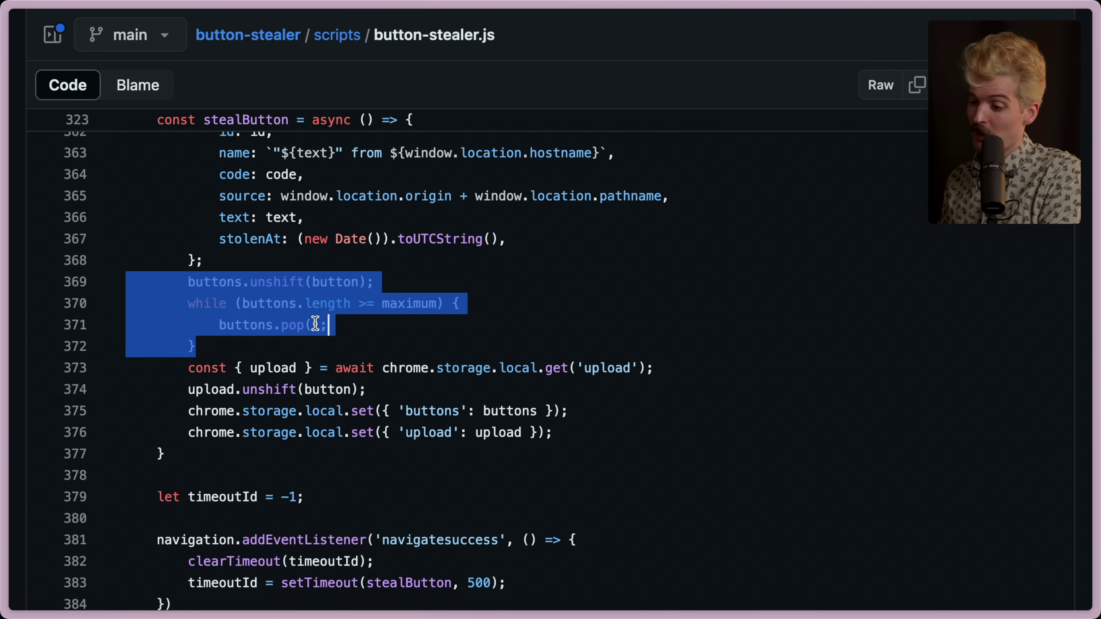
pyautogui.click(444, 316)
# Highlight the upload list load on line 373 and upload.unshift(button) on line 374.
pyautogui.moveTo(184, 370); pyautogui.dragTo(666, 366)
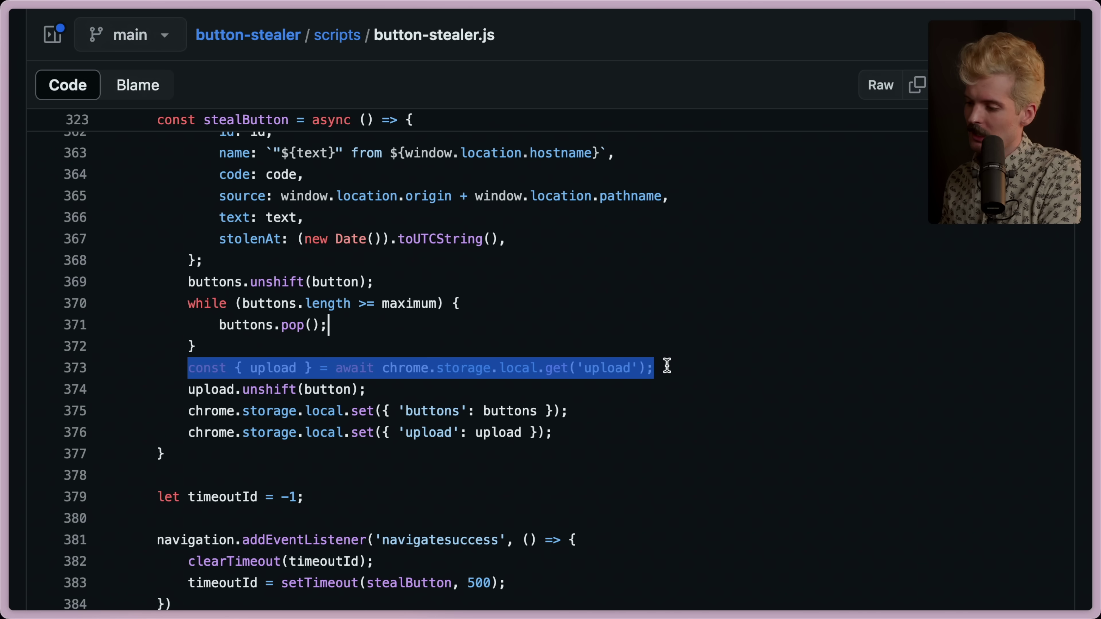
pyautogui.click(666, 366)
pyautogui.moveTo(192, 389); pyautogui.dragTo(365, 390)
pyautogui.click(365, 390)
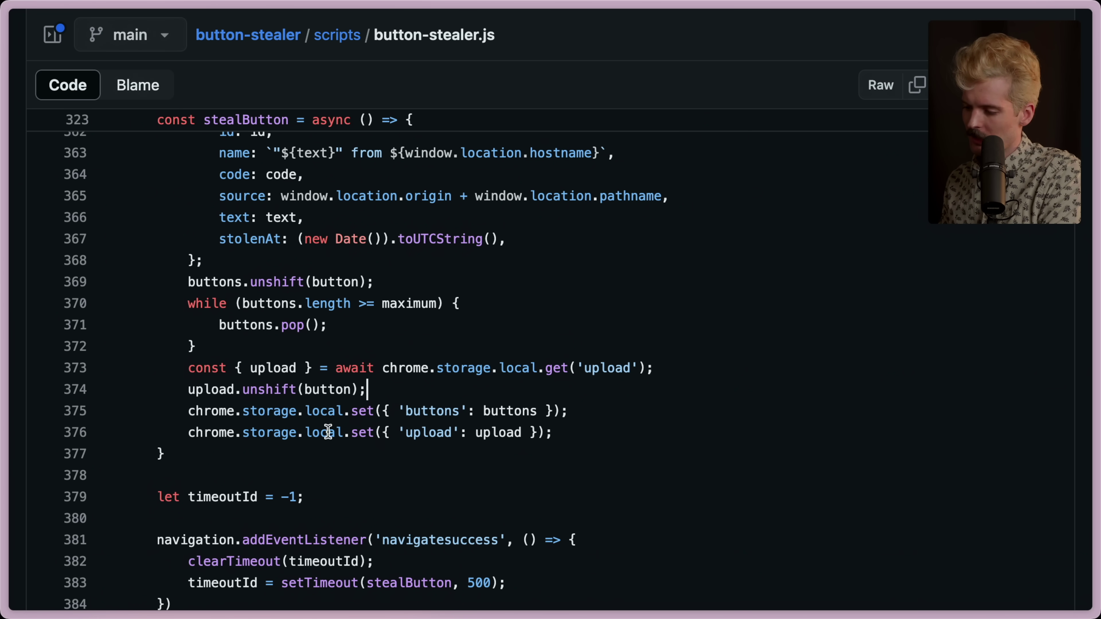
# Return to stripCSS and highlight the window.getComputedStyle(ref) call on line 89.
pyautogui.scroll(-9, 350, 465)
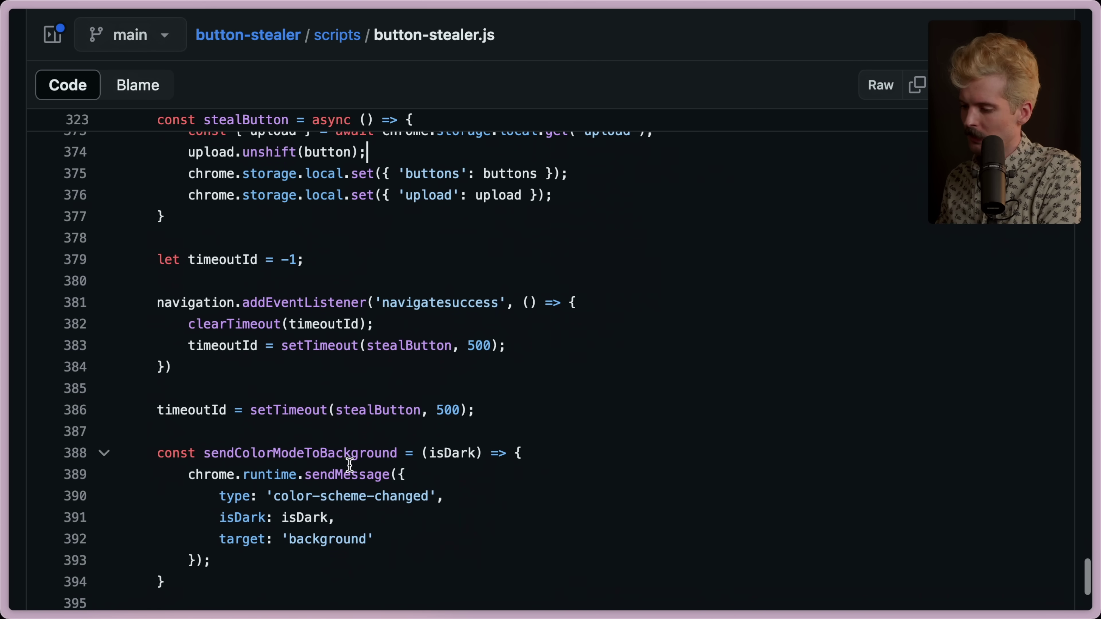
pyautogui.scroll(-2, 349, 465)
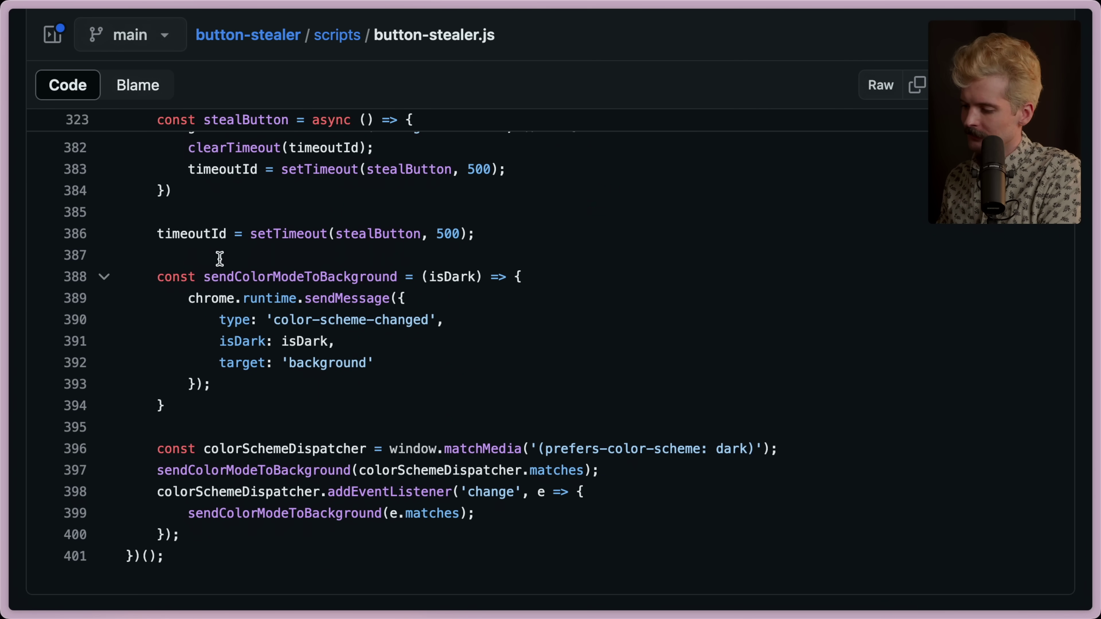
pyautogui.scroll(6, 297, 376)
pyautogui.scroll(20, 300, 378)
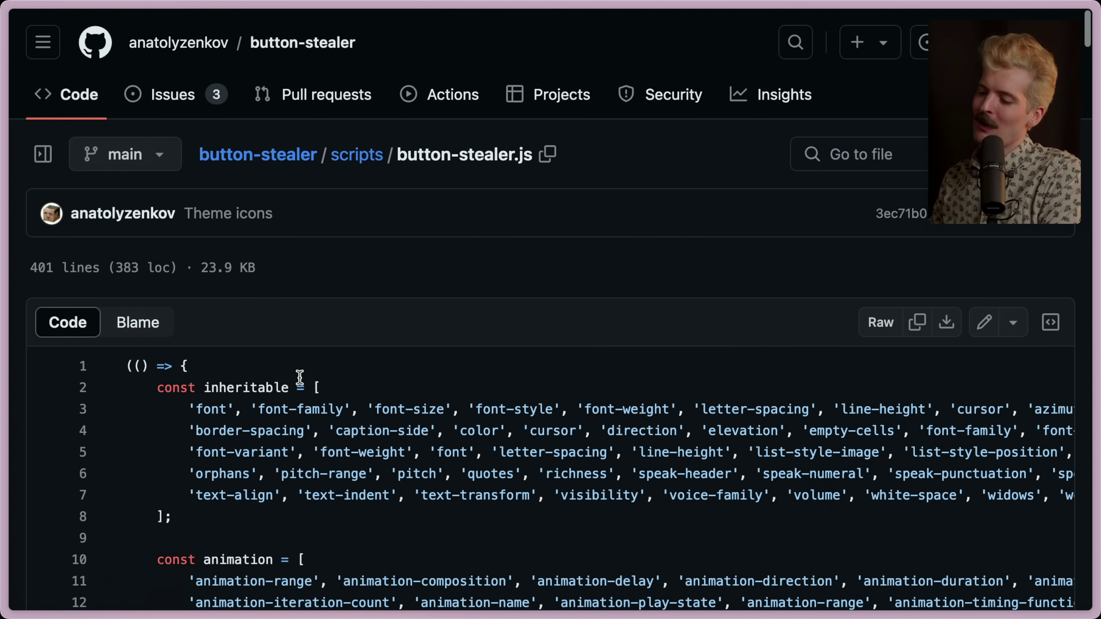
pyautogui.scroll(-20, 300, 378)
pyautogui.scroll(5, 294, 378)
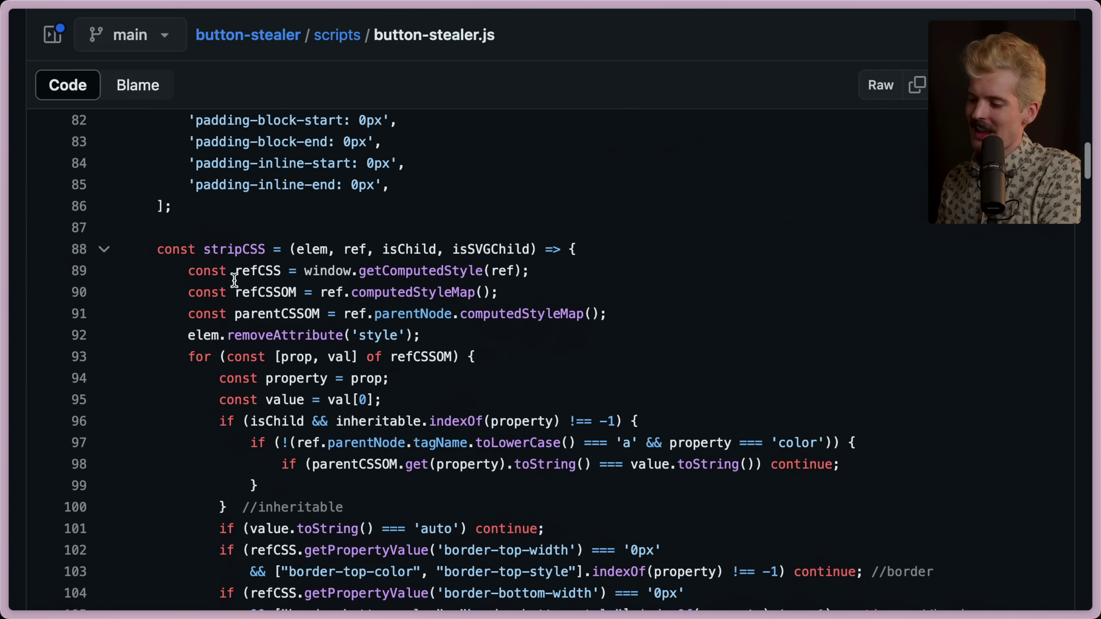
pyautogui.moveTo(310, 267); pyautogui.dragTo(598, 269)
pyautogui.click(619, 269)
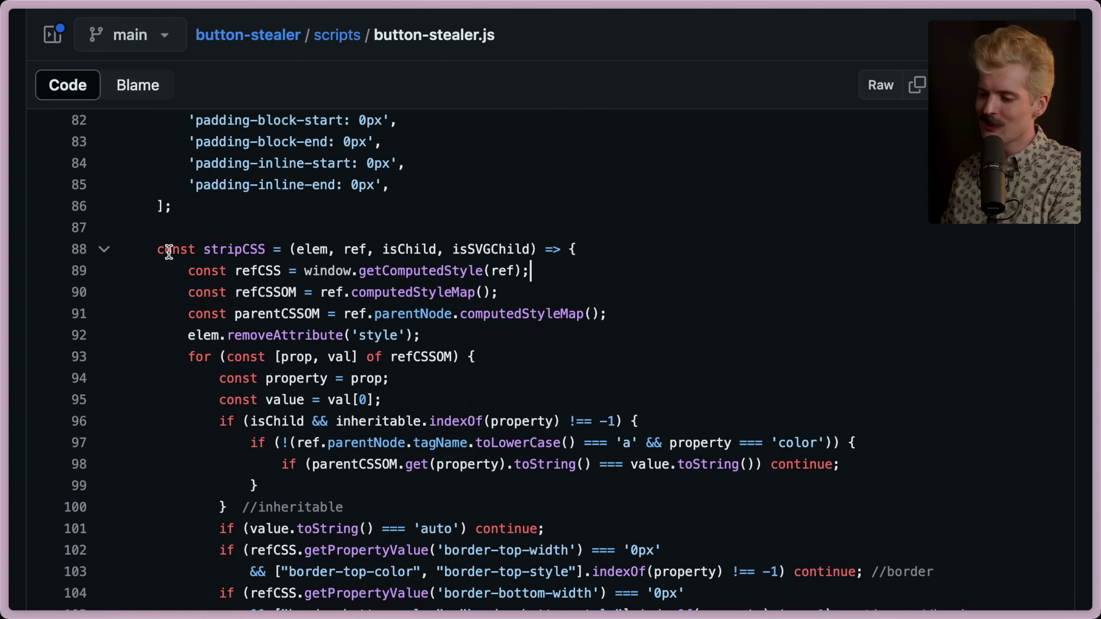
# Highlight the padding-inline-end: 0px entry on line 85, then switch to service-worker.js.
pyautogui.moveTo(193, 180); pyautogui.dragTo(416, 186)
pyautogui.click(416, 186)
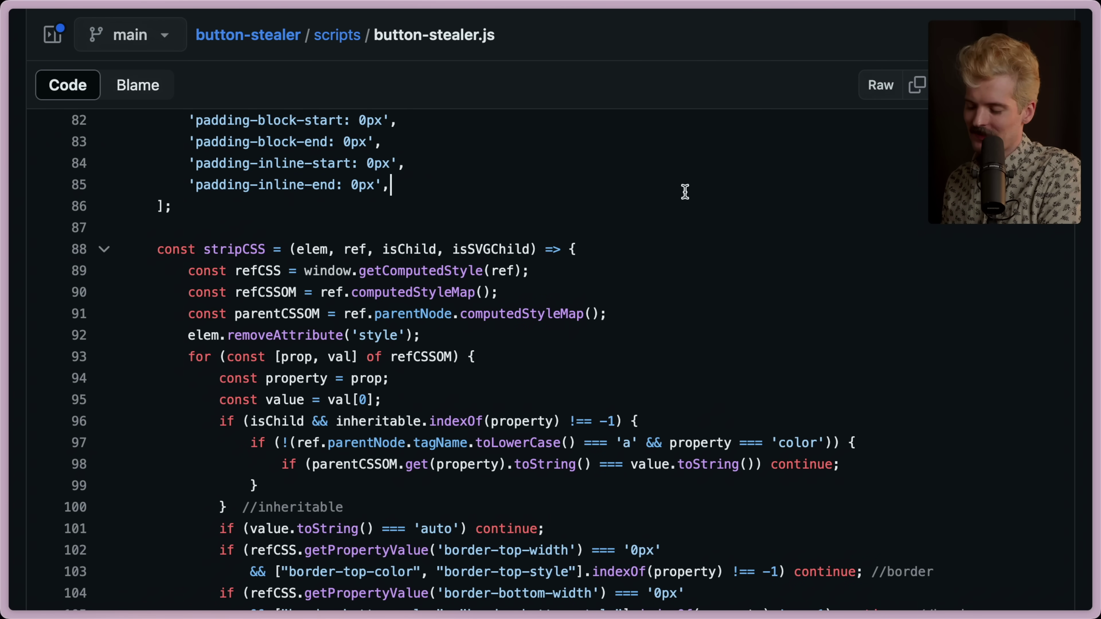
pyautogui.click(82, 363)
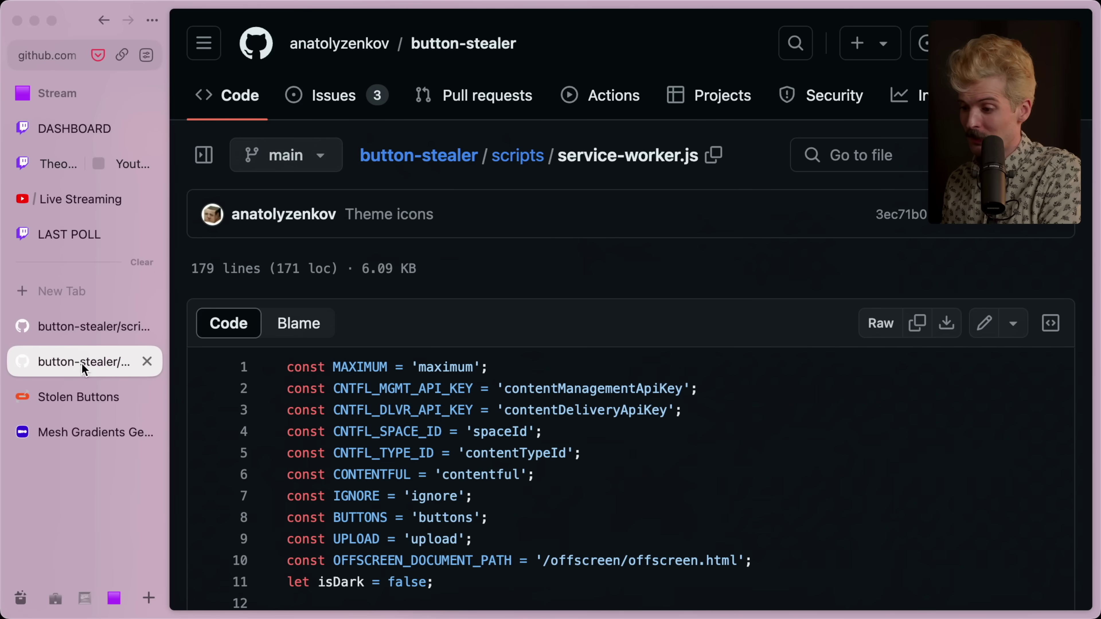
# Highlight the install-time chrome.storage.local.set defaults on lines 16–27 of service-worker.js.
pyautogui.scroll(-10, 306, 453)
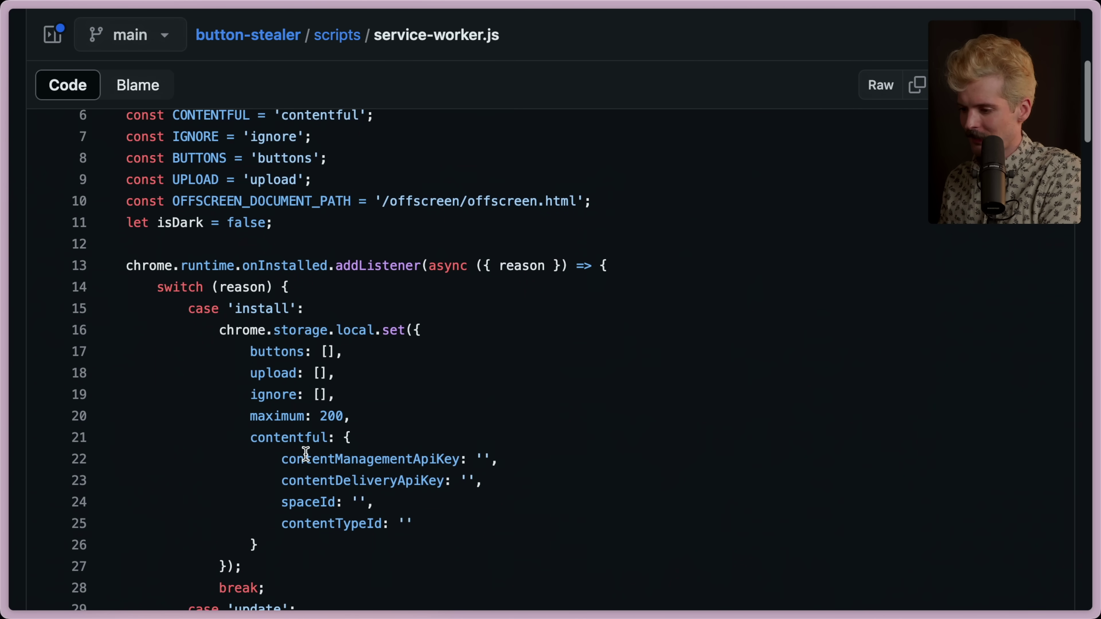
pyautogui.scroll(-5, 305, 453)
pyautogui.scroll(3, 305, 347)
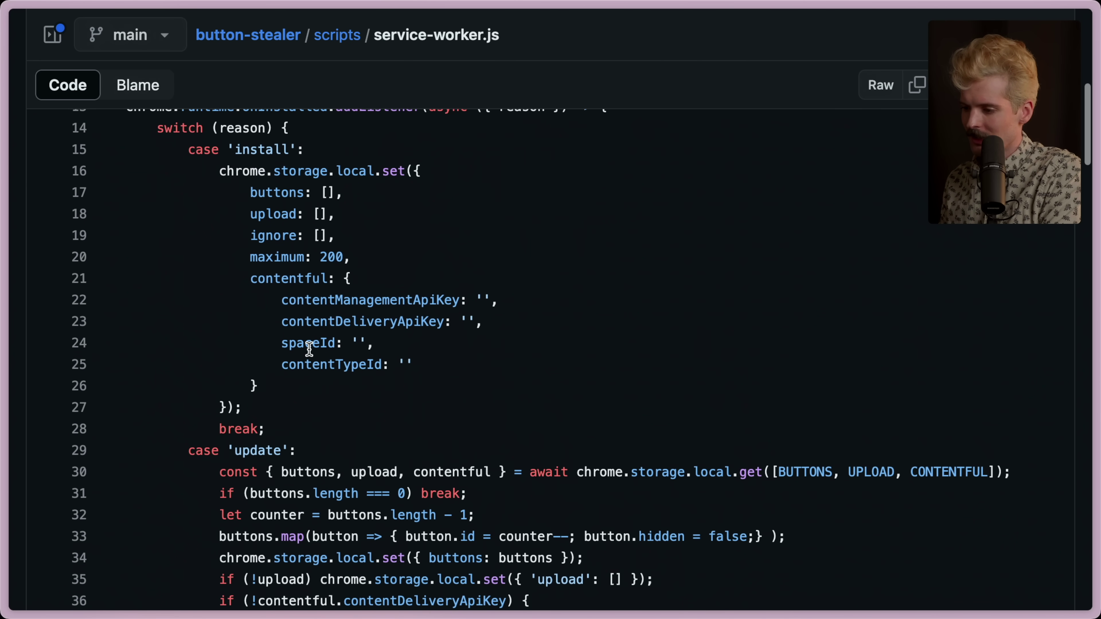
pyautogui.scroll(-5, 334, 414)
pyautogui.scroll(6, 334, 415)
pyautogui.scroll(-2, 334, 414)
pyautogui.moveTo(265, 442); pyautogui.dragTo(59, 207)
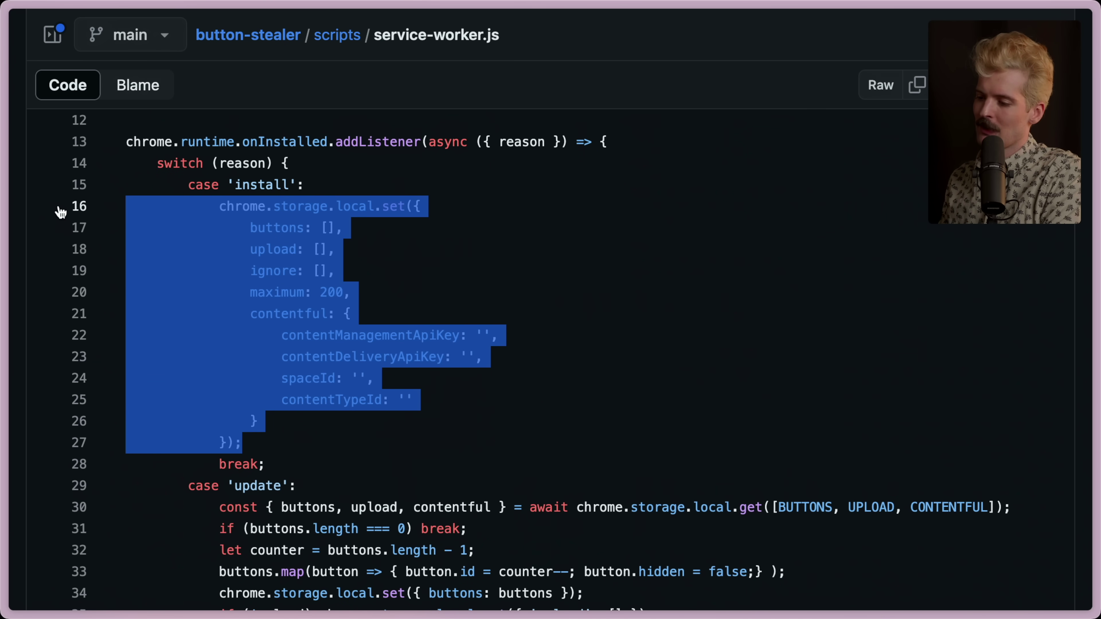
pyautogui.click(518, 414)
# Show all 27 references to storage from the storage call on line 30.
pyautogui.scroll(-1, 464, 437)
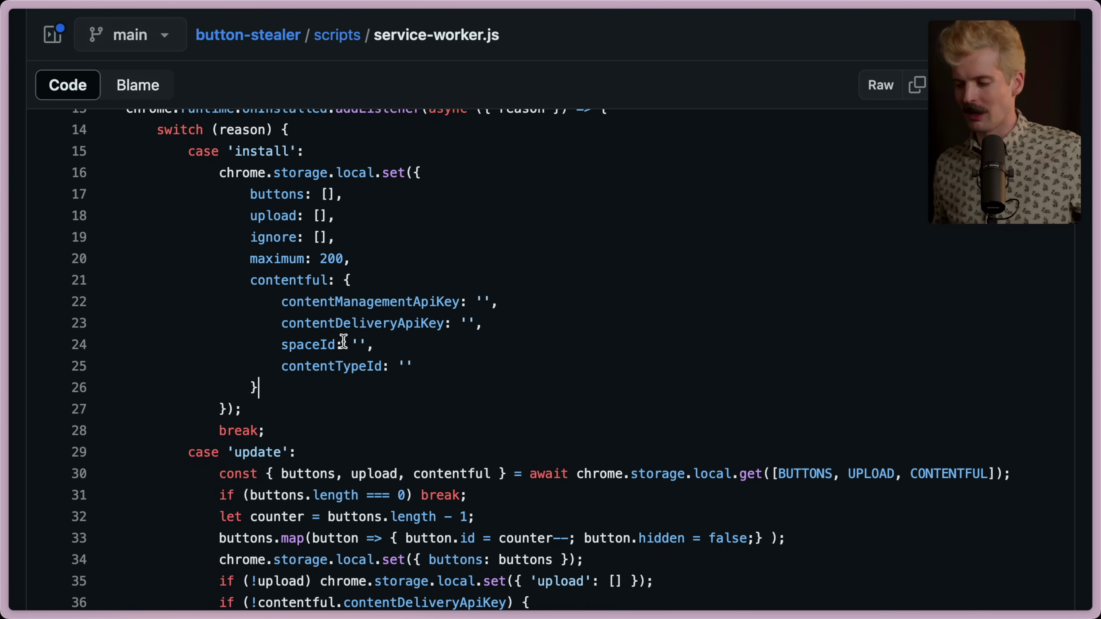
pyautogui.scroll(-1, 329, 411)
pyautogui.scroll(2, 216, 138)
pyautogui.doubleClick(533, 506)
pyautogui.click(663, 506)
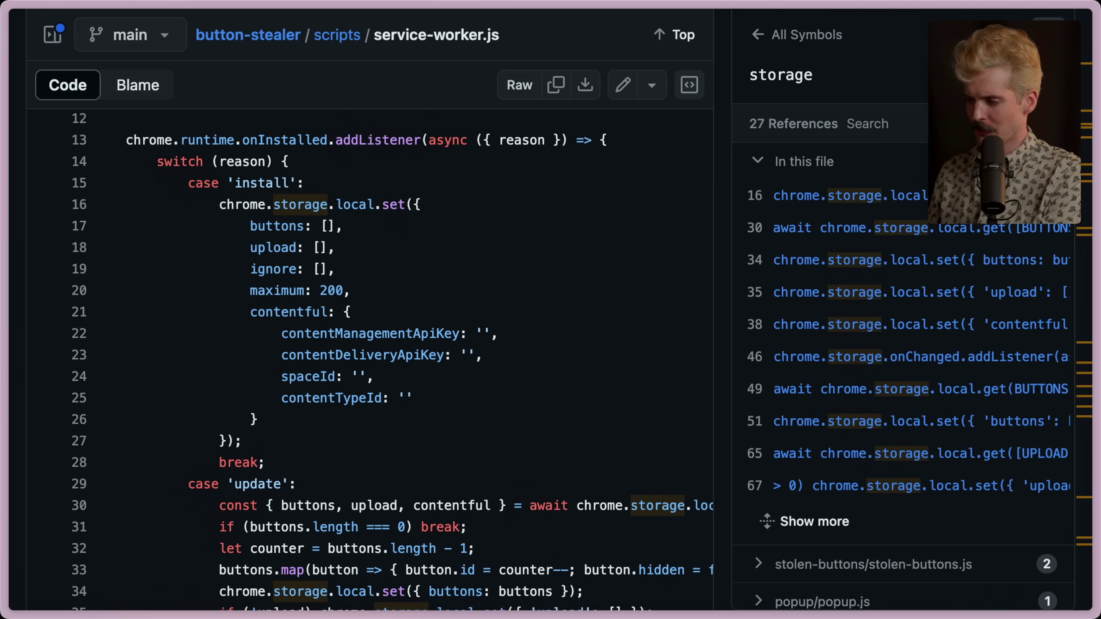